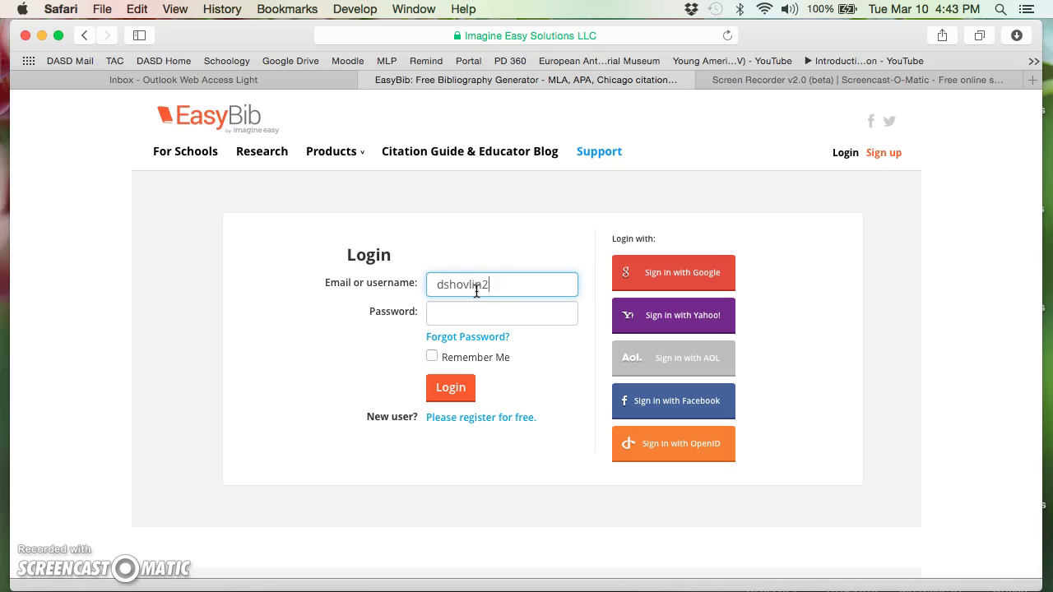
Log in to EasyBib with the account's e-mail address and password.
key(BackSpace)
text(@dasd.org)
key(Tab)
text(********)
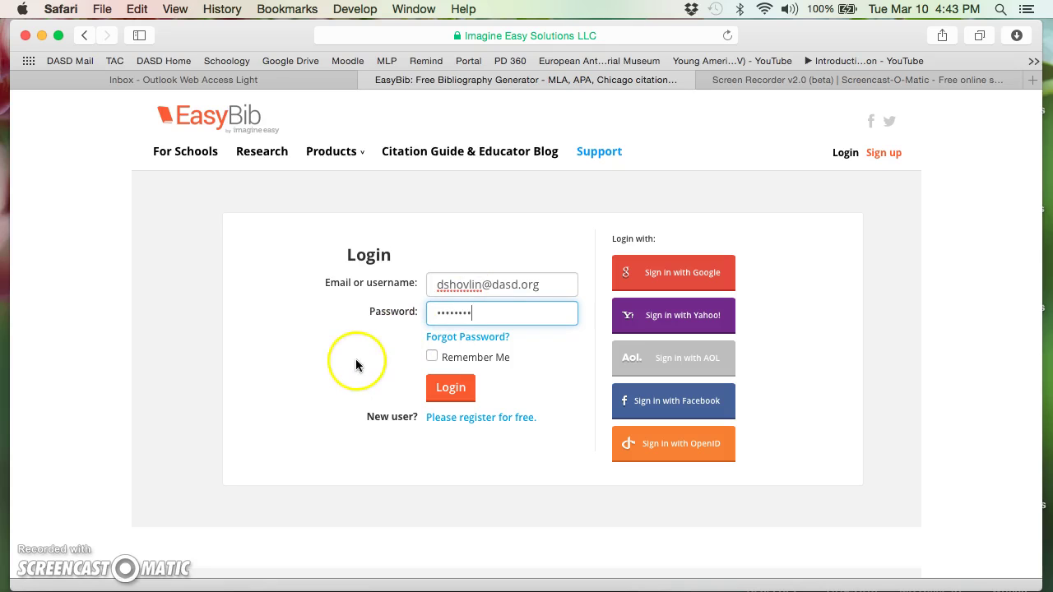
click(437, 384)
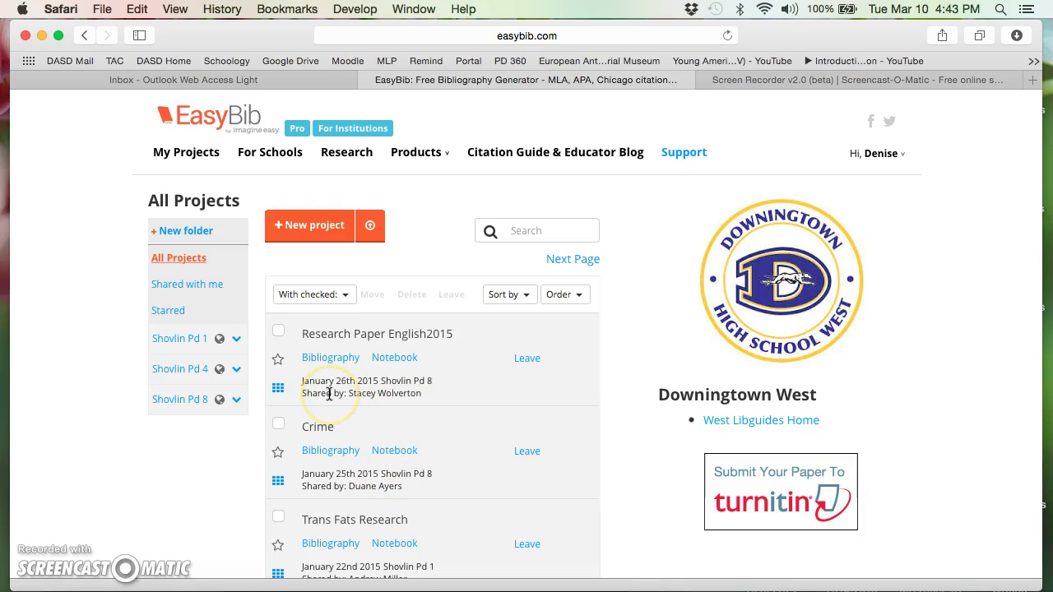
scroll(329, 394, down, 2)
scroll(301, 357, up, 2)
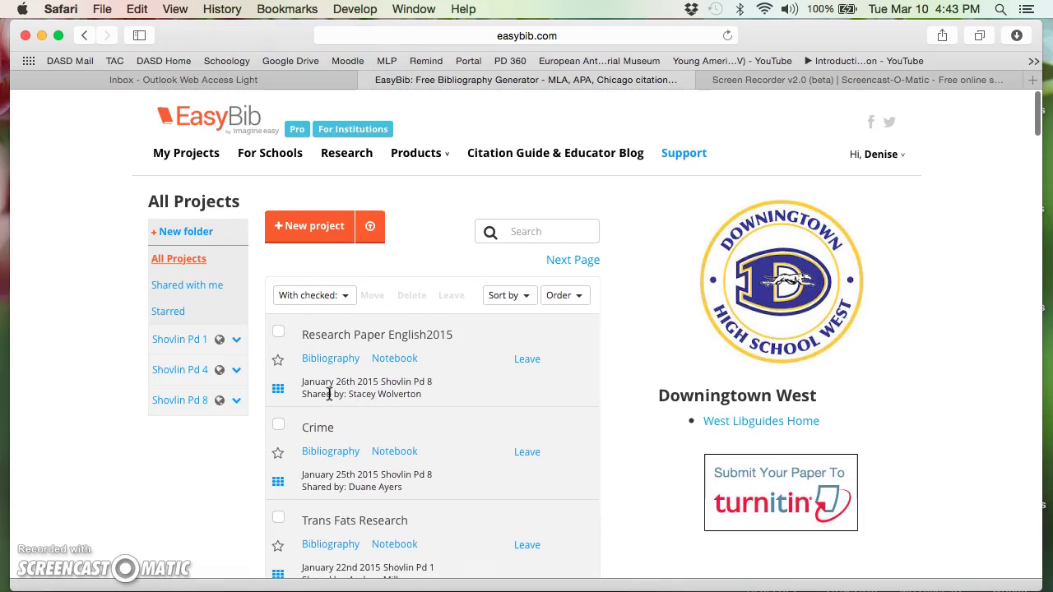
click(101, 348)
click(123, 324)
Start a new project and name it "Steroid Use in Professional Sports and Baseball".
click(294, 229)
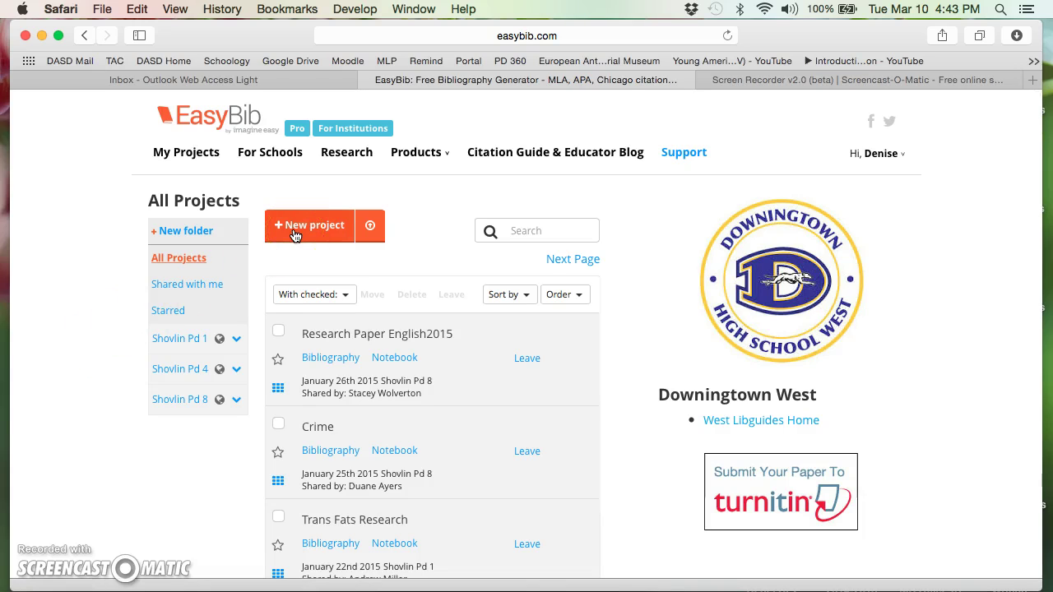
click(293, 229)
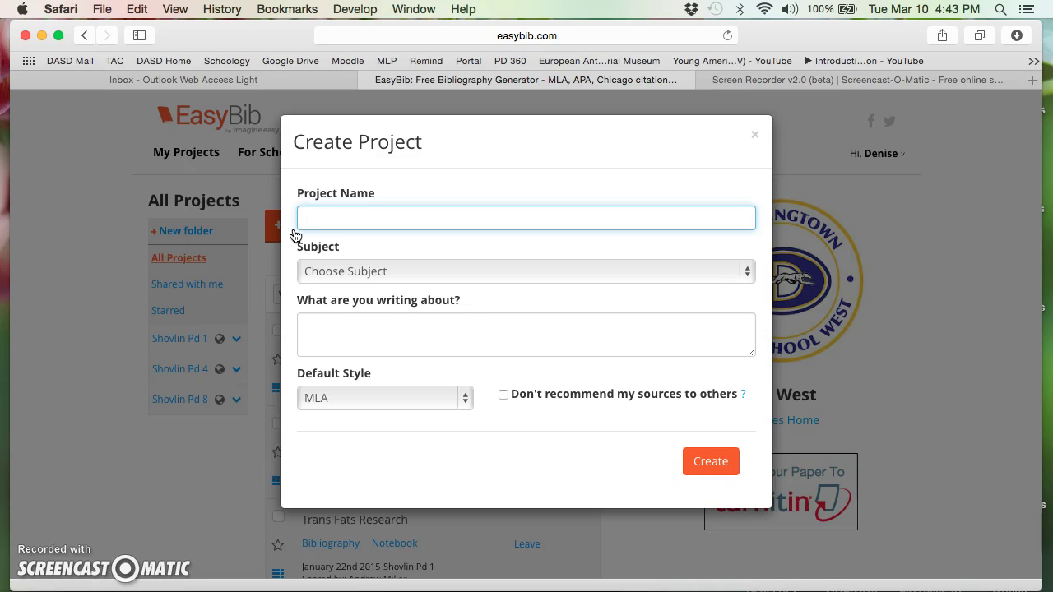
text(Steroid Use in Profe)
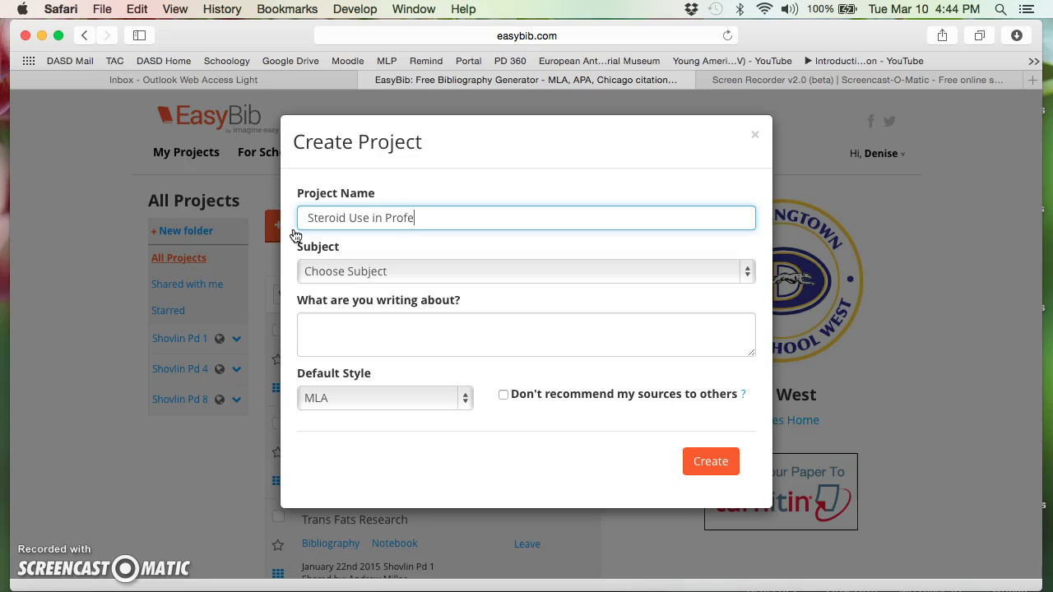
text(ssional Sports and Baseball)
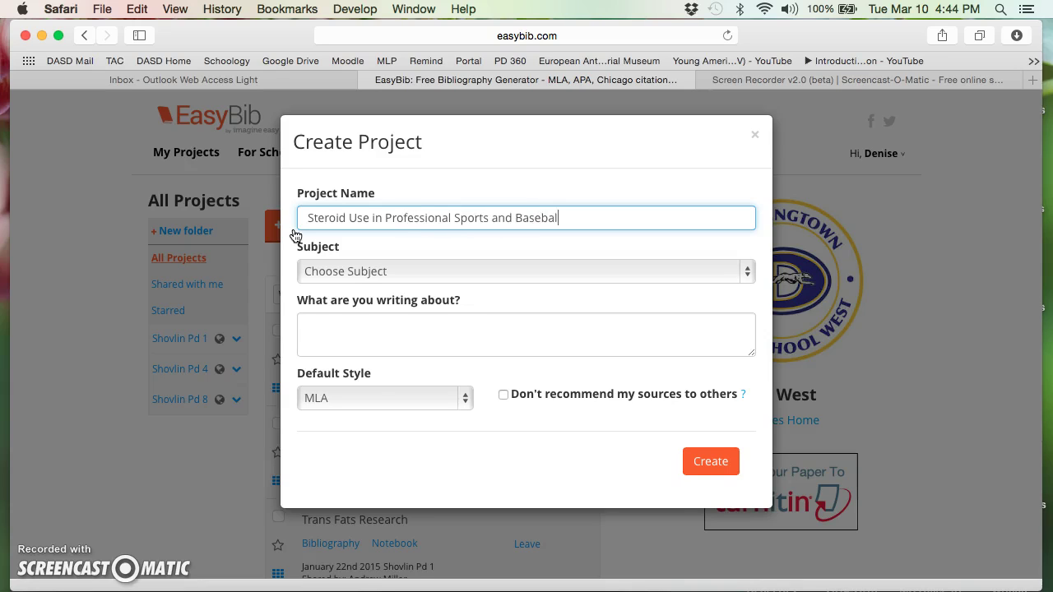
click(294, 241)
Set the project's subject to English, keep MLA as the default style, and create the project.
click(321, 272)
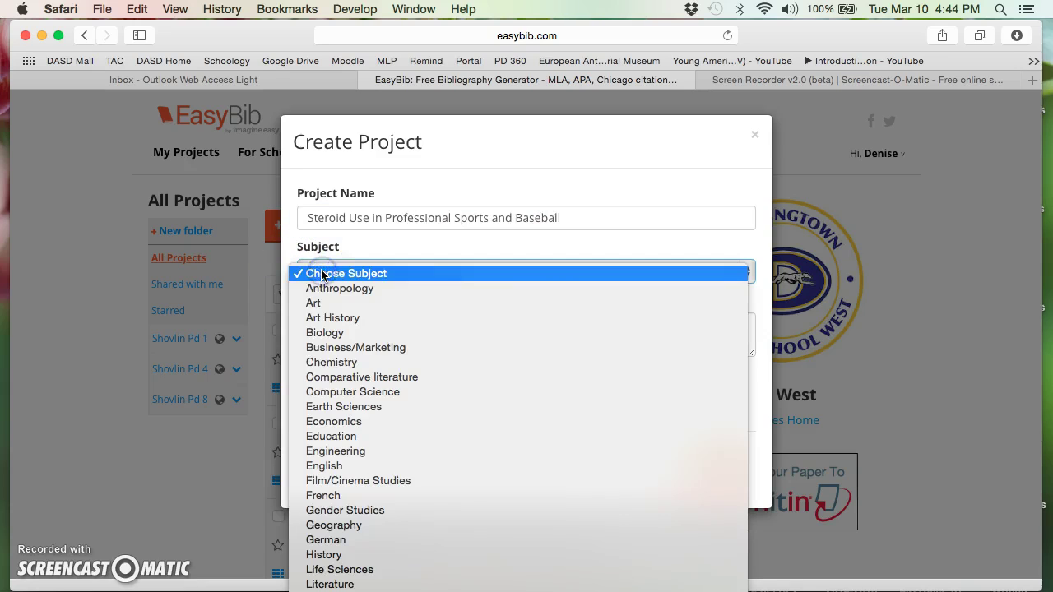
click(346, 466)
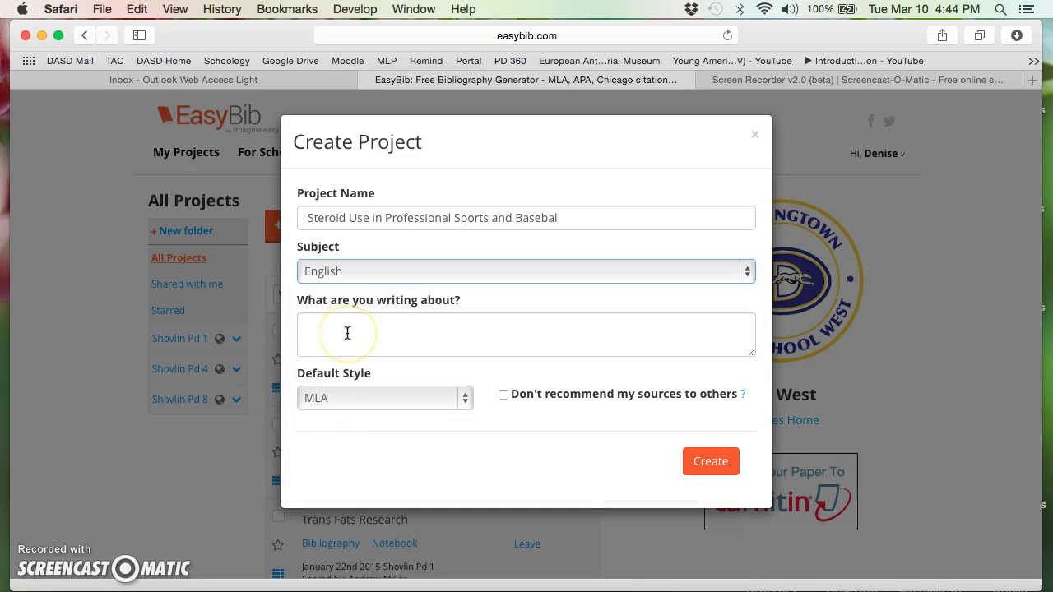
click(354, 398)
click(351, 398)
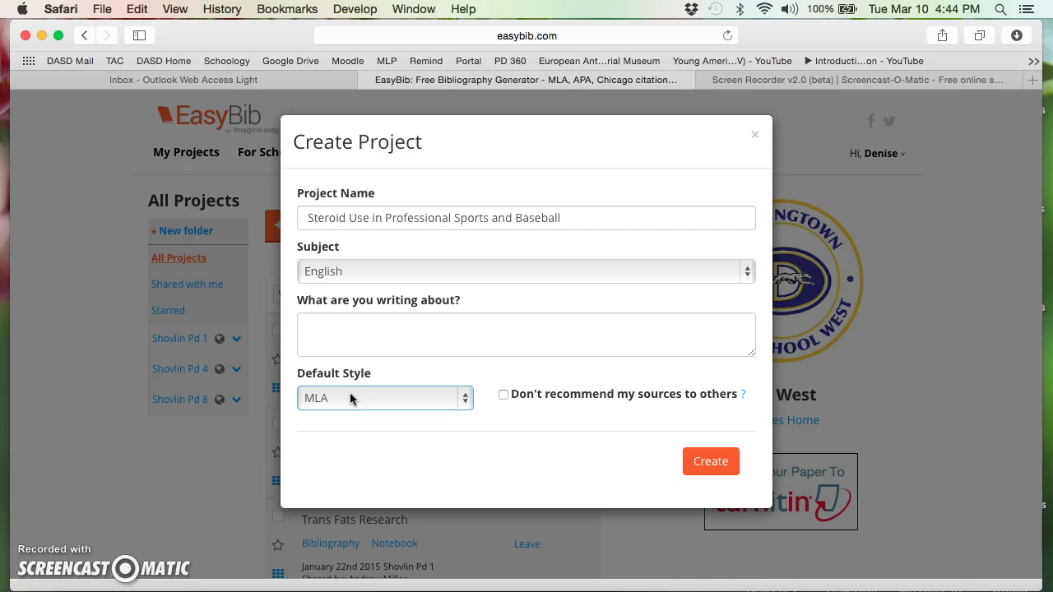
click(712, 465)
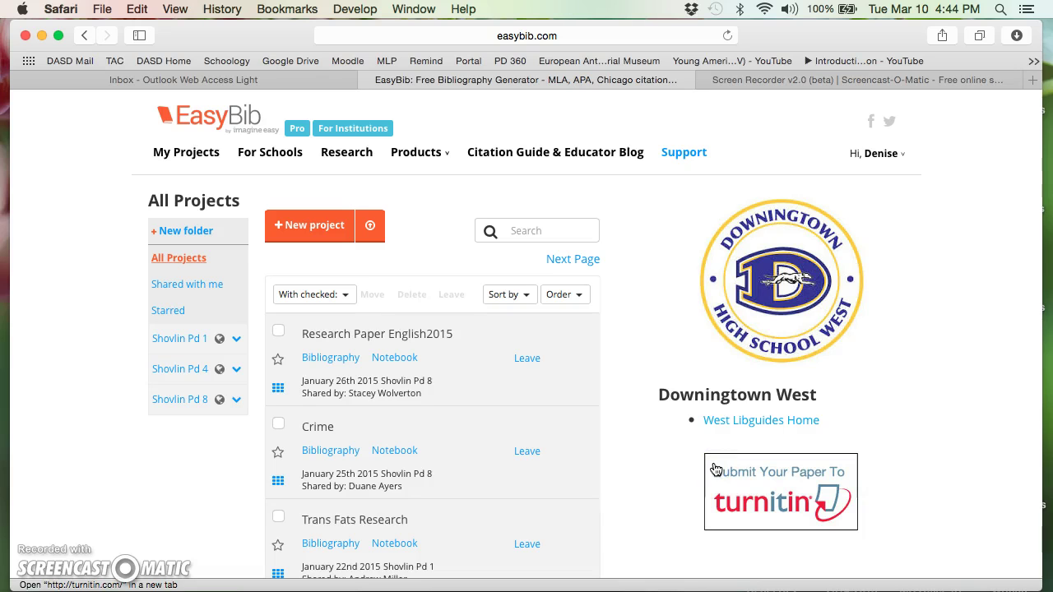
Open the notebook of the "Steroid Use in Professional Sports and Baseball" project from the project list.
scroll(131, 424, down, 20)
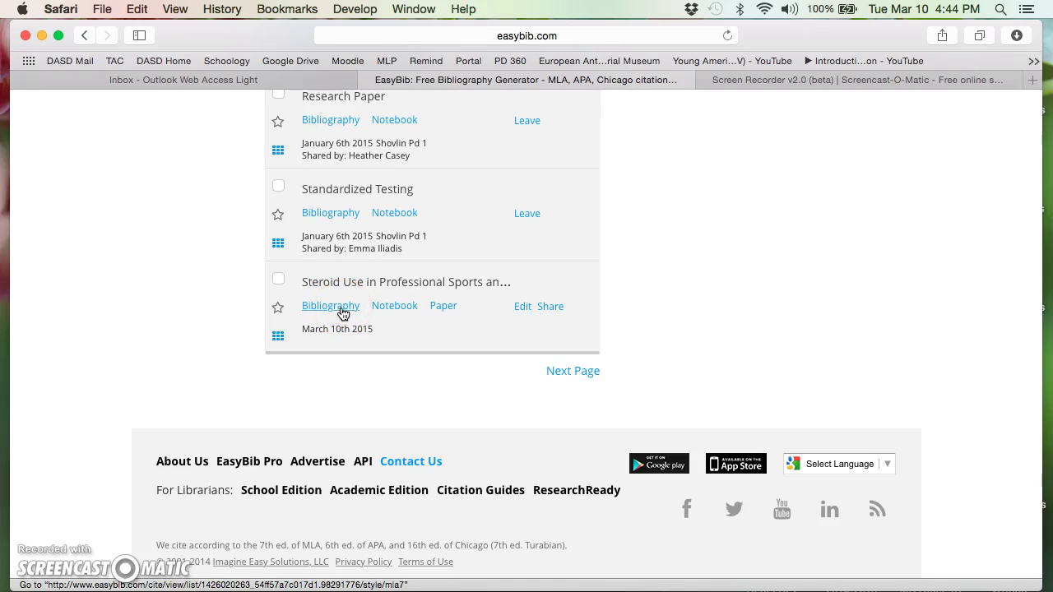
click(399, 310)
click(375, 309)
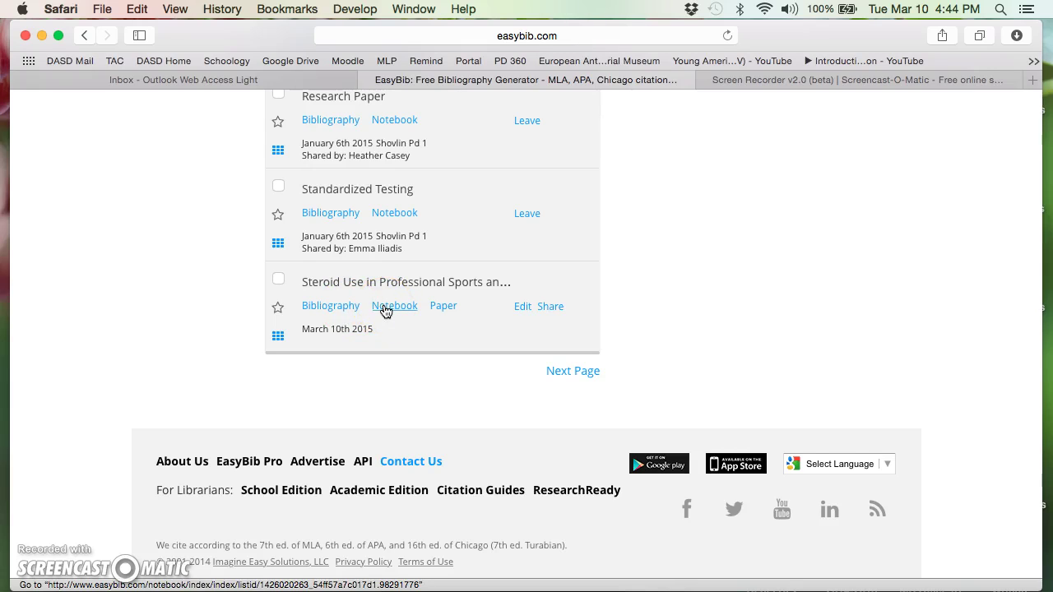
click(386, 310)
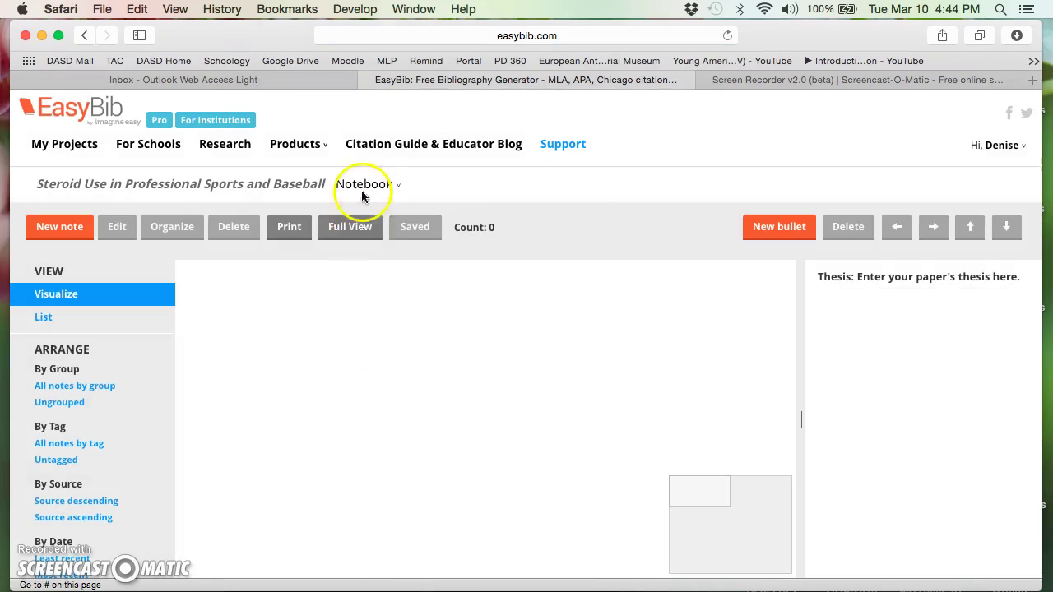
mouse_move(365, 182)
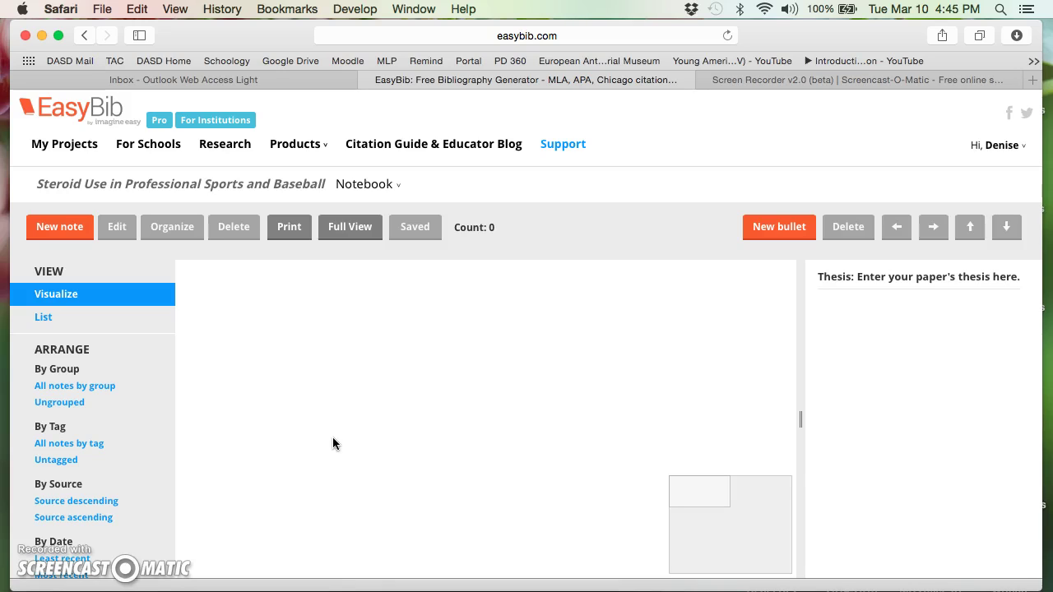
Replace the thesis placeholder in the notebook outline with "Enter your thesis statement here.".
click(843, 278)
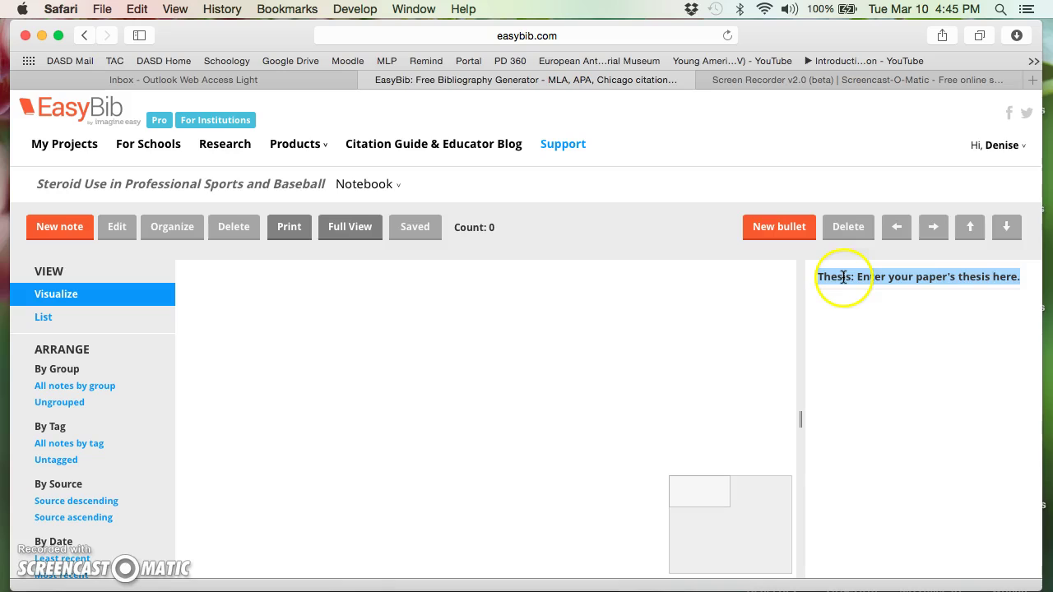
click(860, 404)
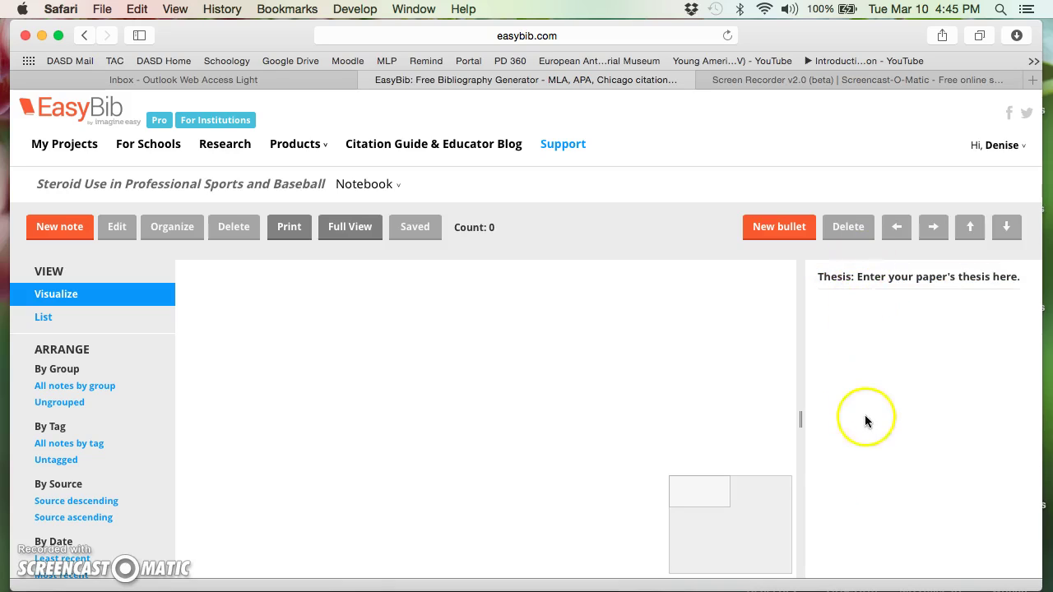
click(861, 277)
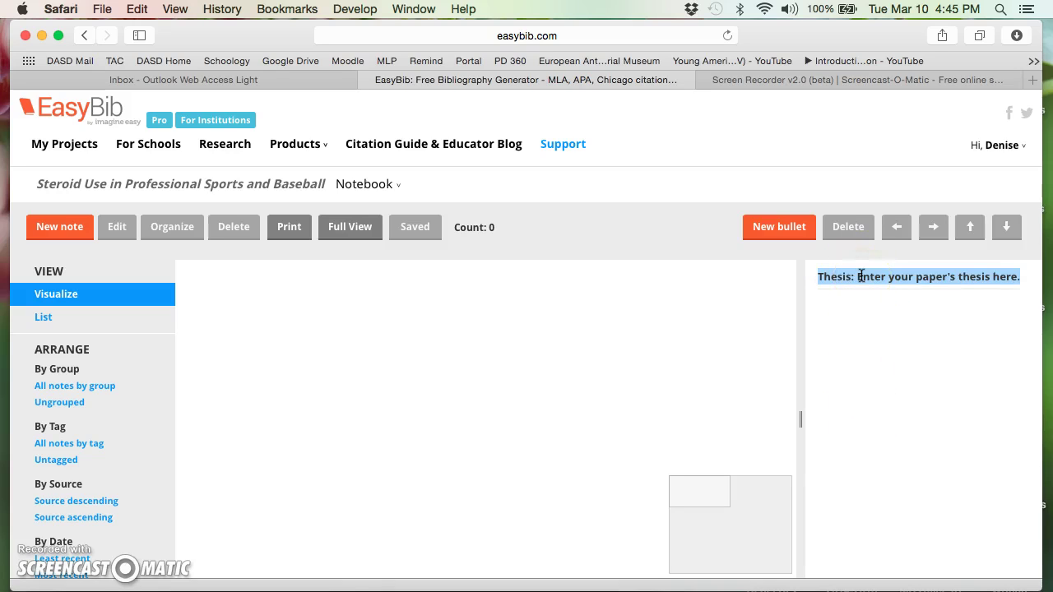
click(860, 329)
click(879, 273)
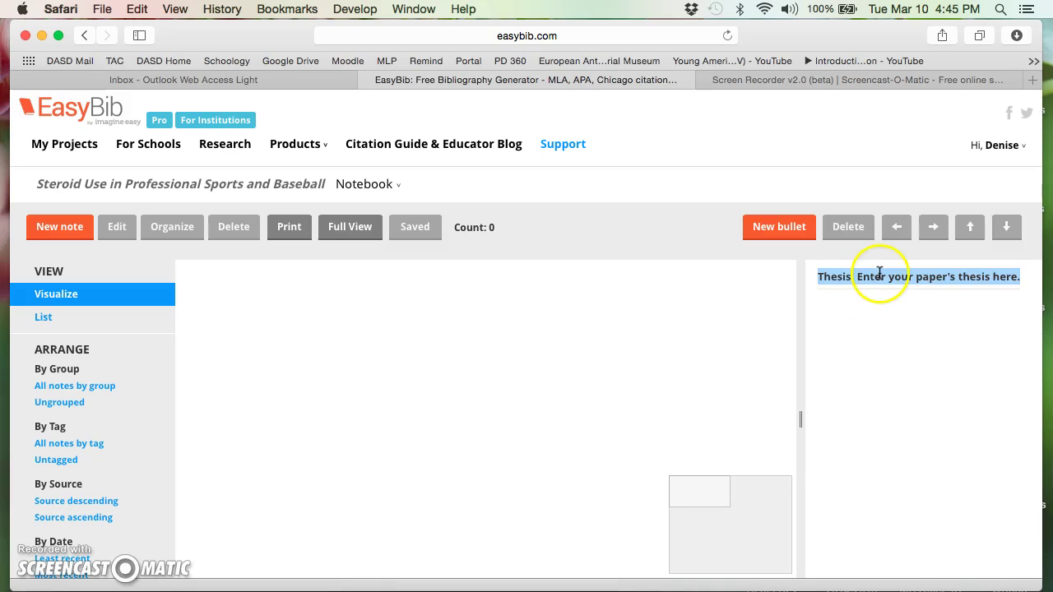
click(875, 332)
drag(853, 301, 843, 273)
click(842, 273)
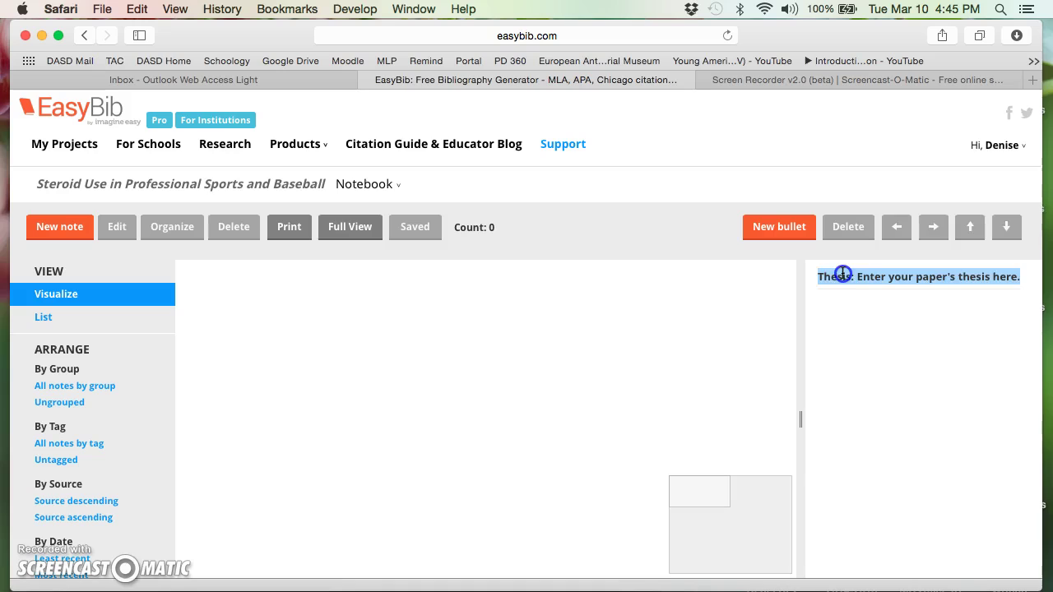
text(E)
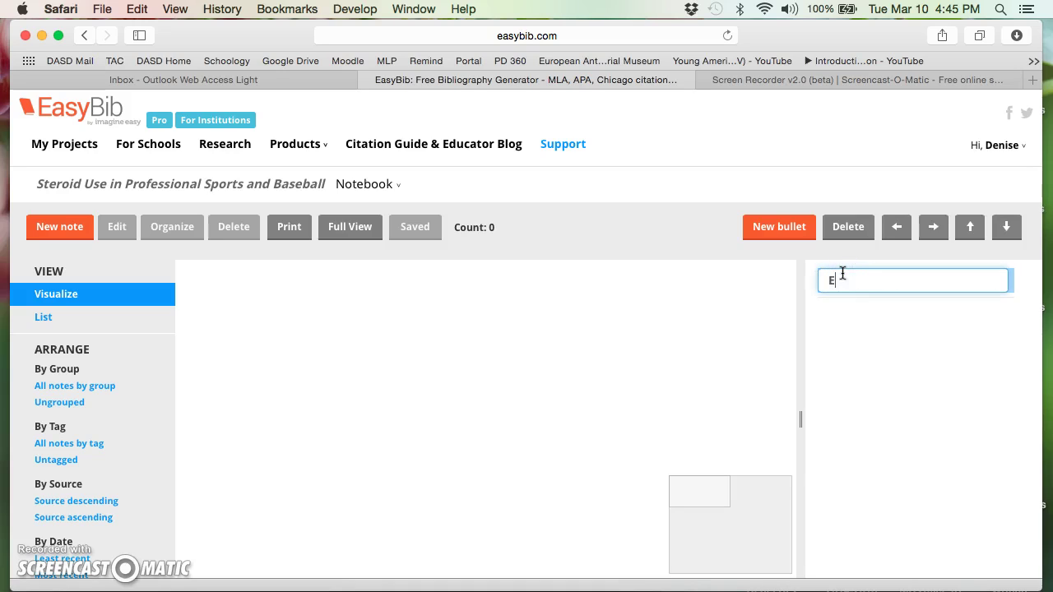
text(nter your thesis statement here.)
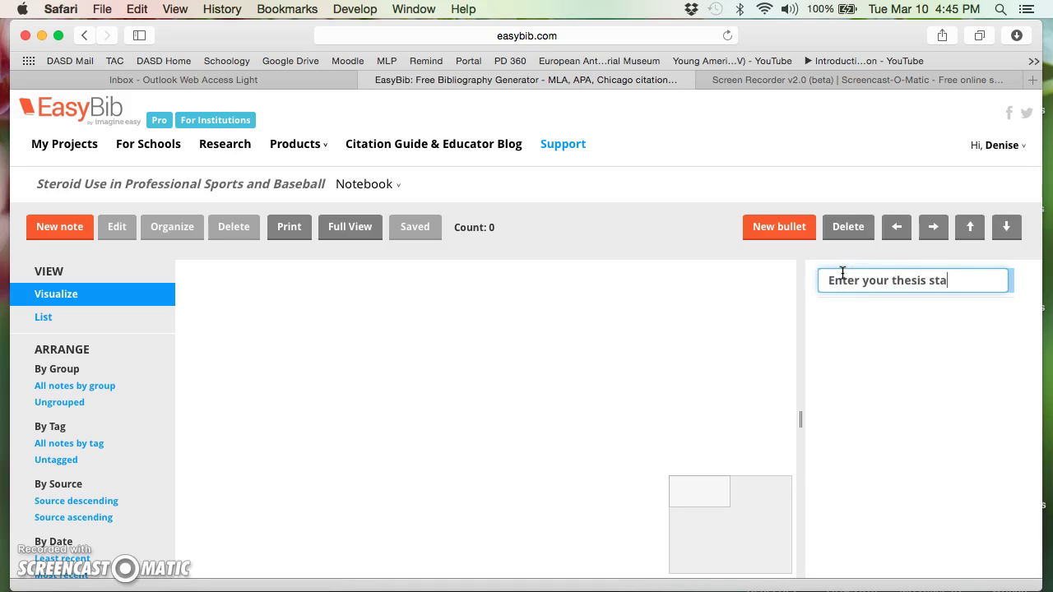
click(851, 329)
click(847, 275)
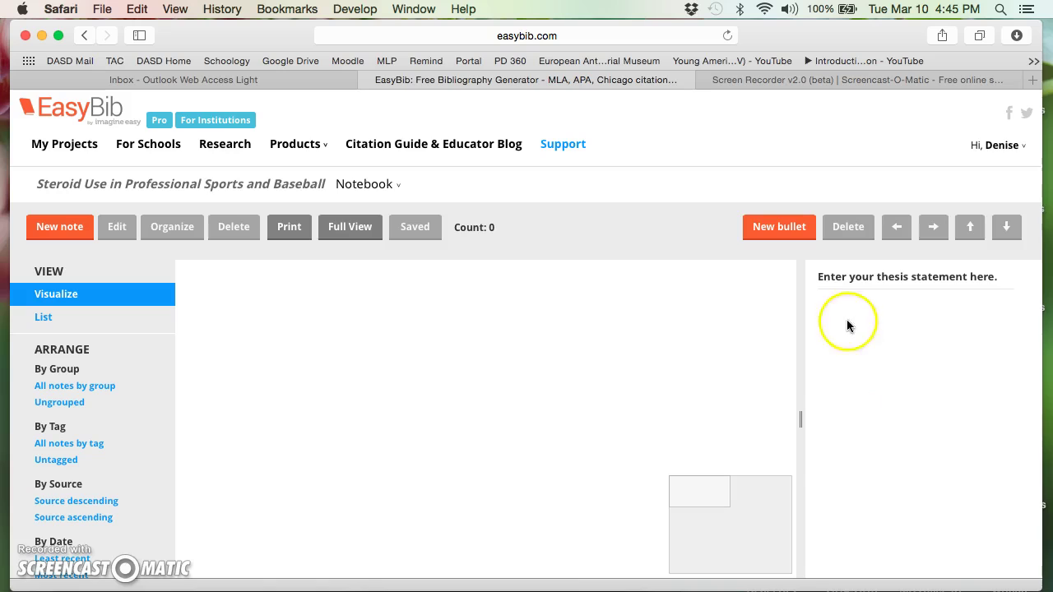
Add a first bullet to the outline and title it "Title It What you Want".
click(775, 231)
click(847, 312)
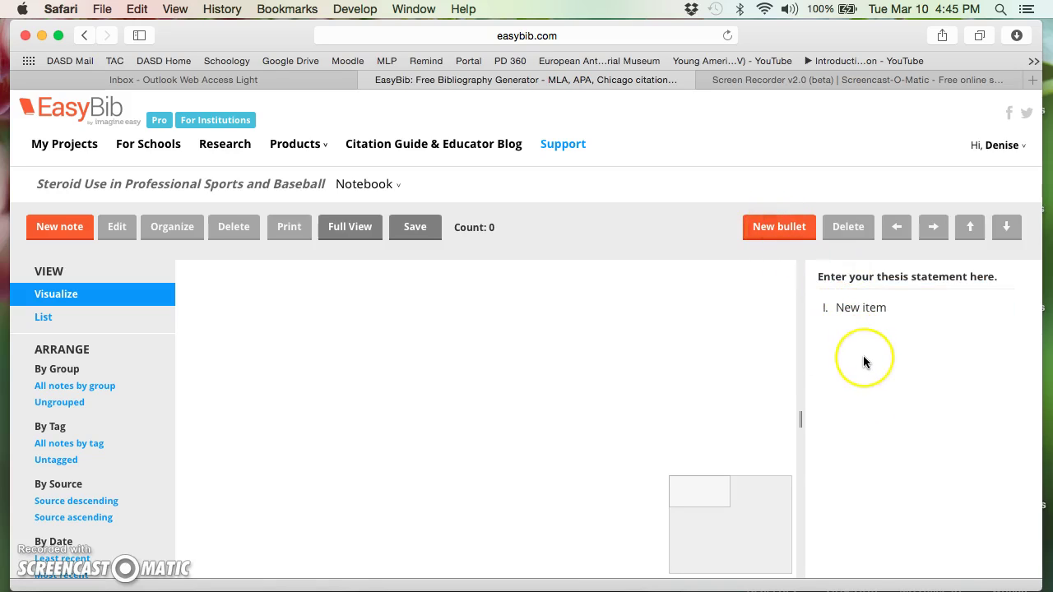
click(857, 311)
text(Take It Wha)
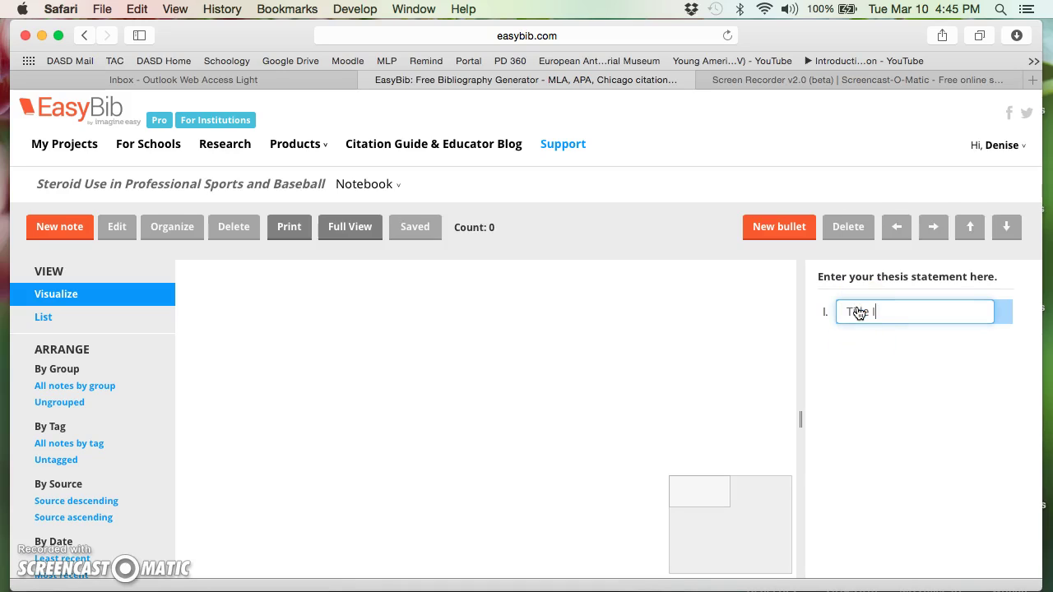
text(t you Want)
click(886, 364)
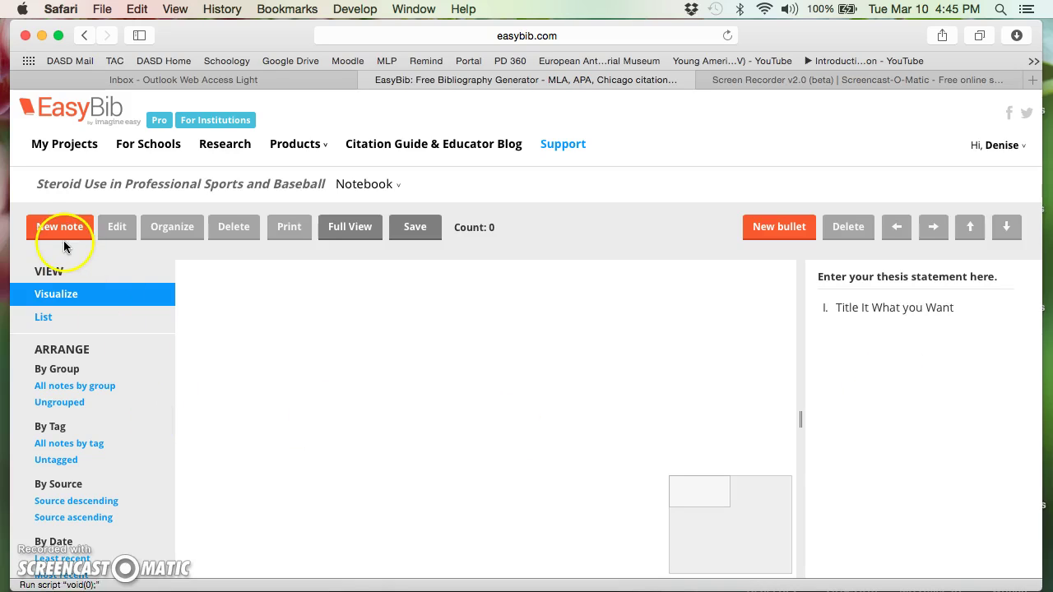
Add a second bullet to the outline below "Title It What you Want" and select it.
double_click(862, 308)
click(588, 283)
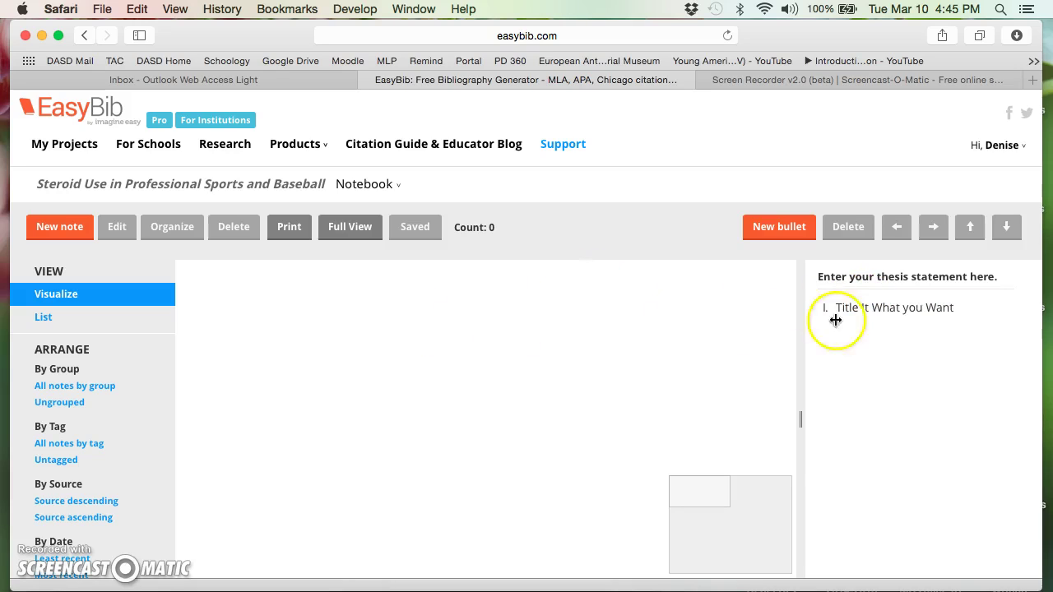
double_click(894, 316)
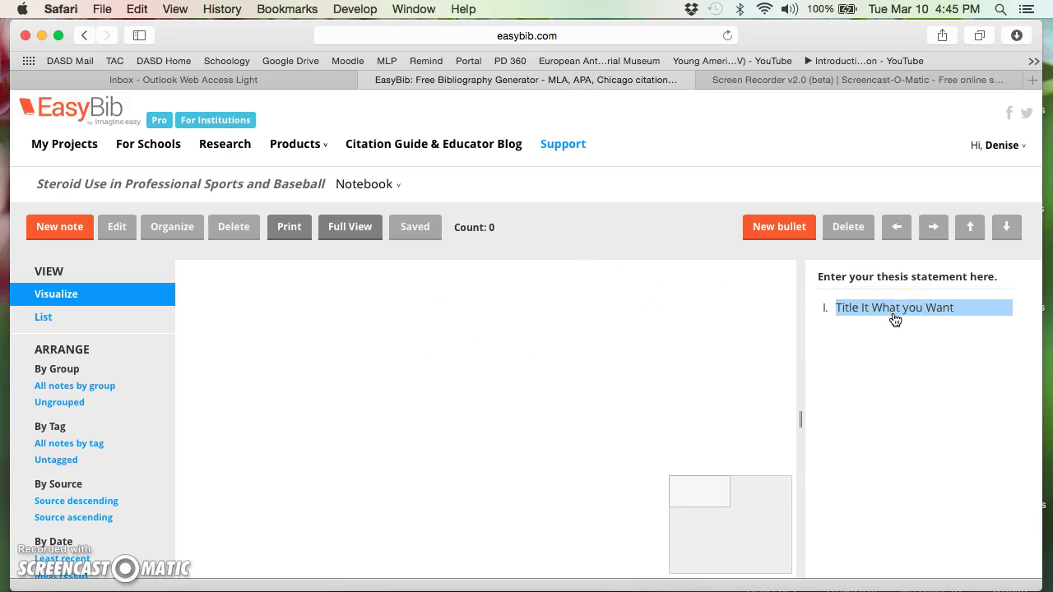
click(790, 234)
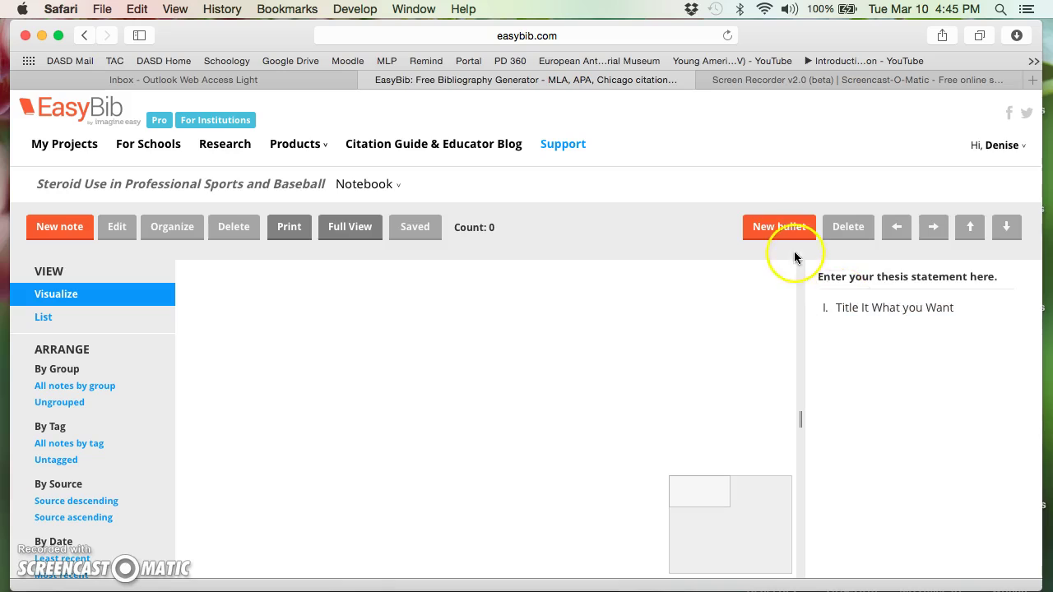
double_click(860, 311)
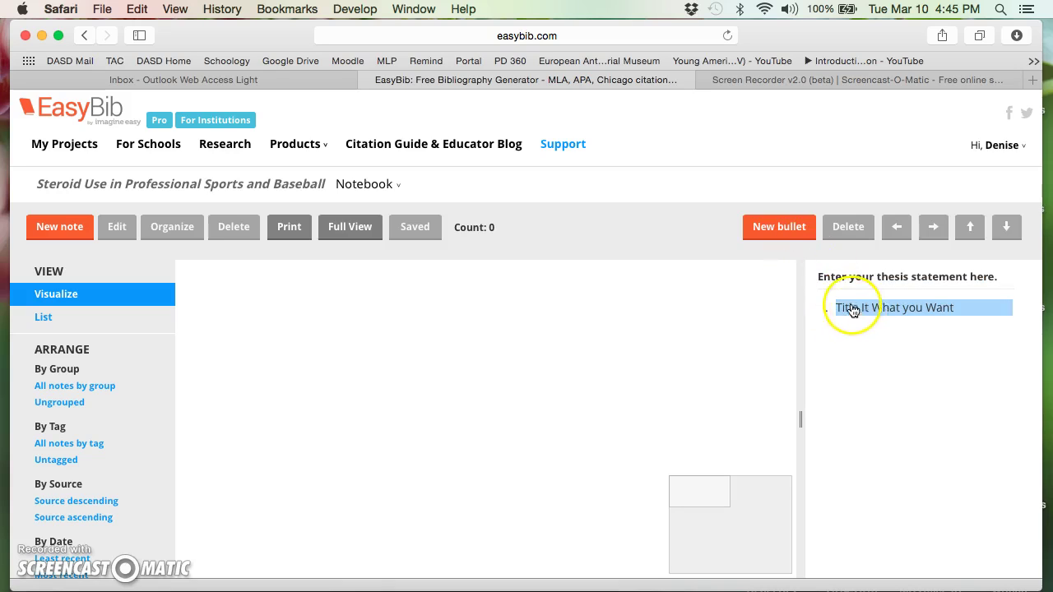
click(790, 237)
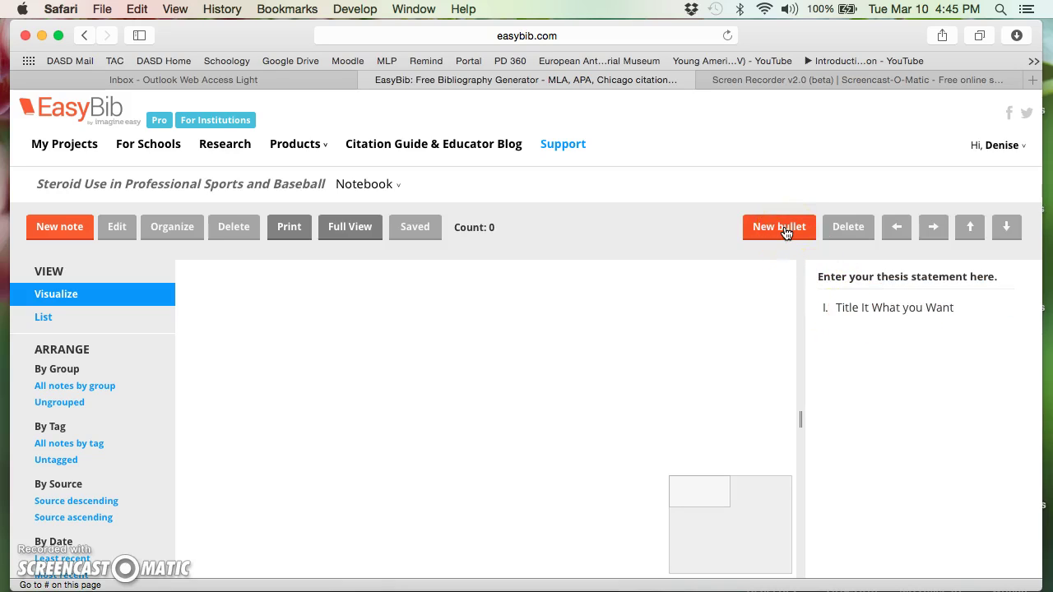
double_click(847, 329)
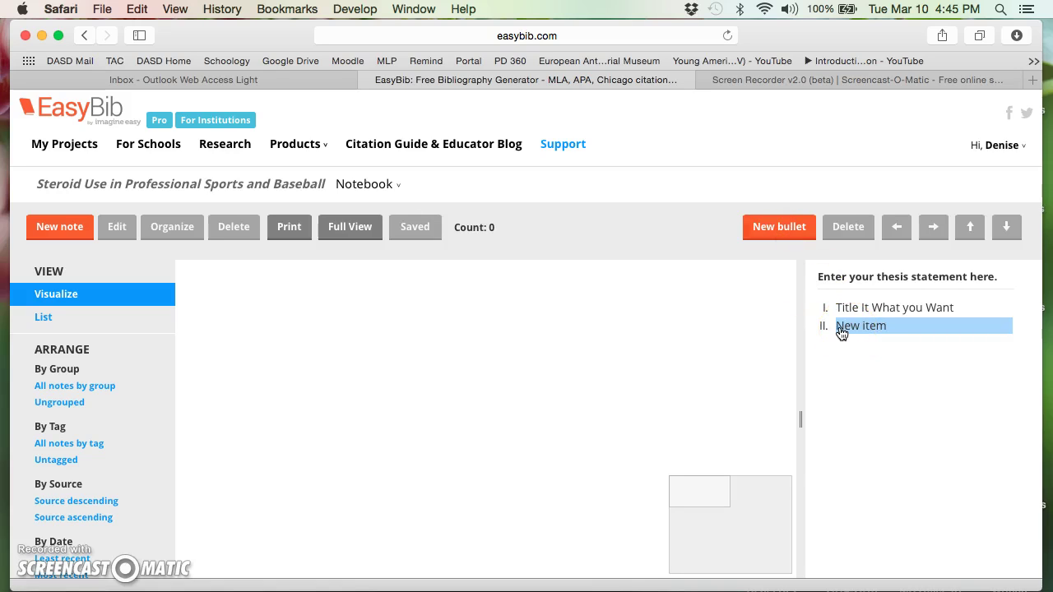
Indent the second bullet as a sub-item of "Title It What you Want" and name it "SubHeading".
click(932, 235)
click(935, 236)
click(968, 229)
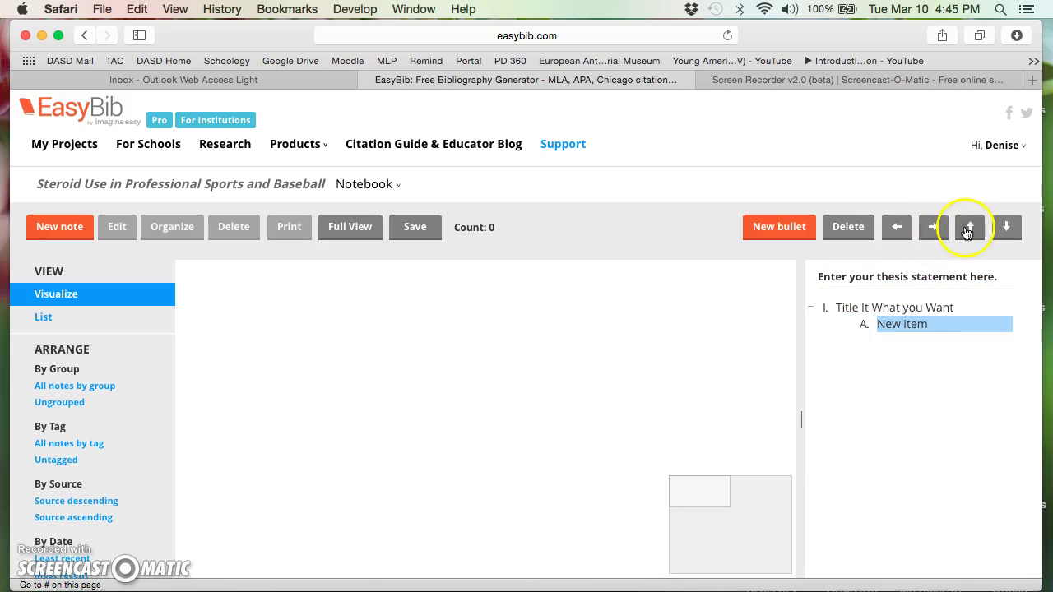
click(1007, 230)
click(935, 230)
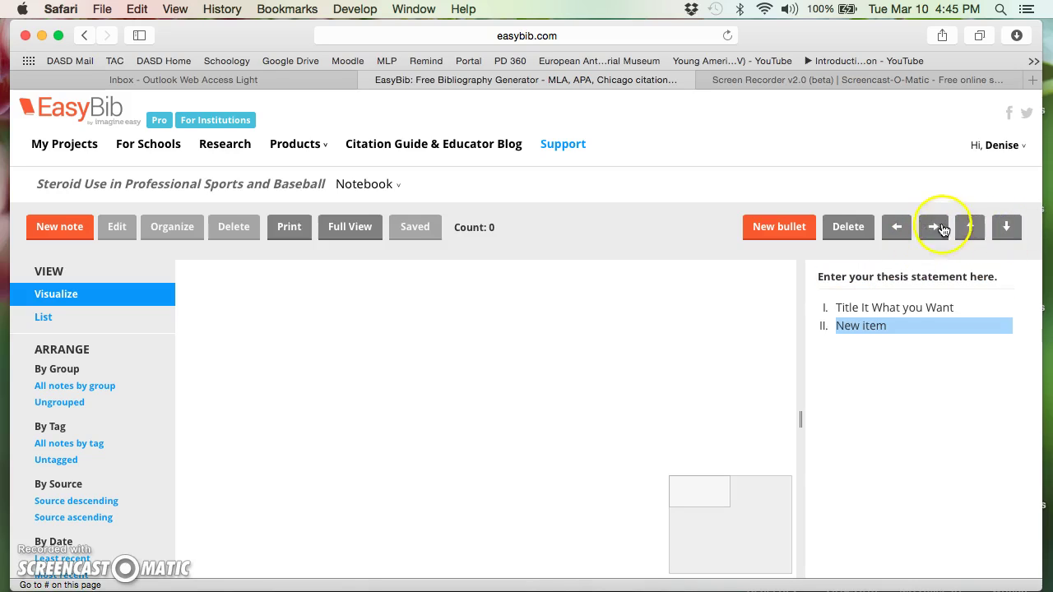
click(903, 327)
text(SubHeading)
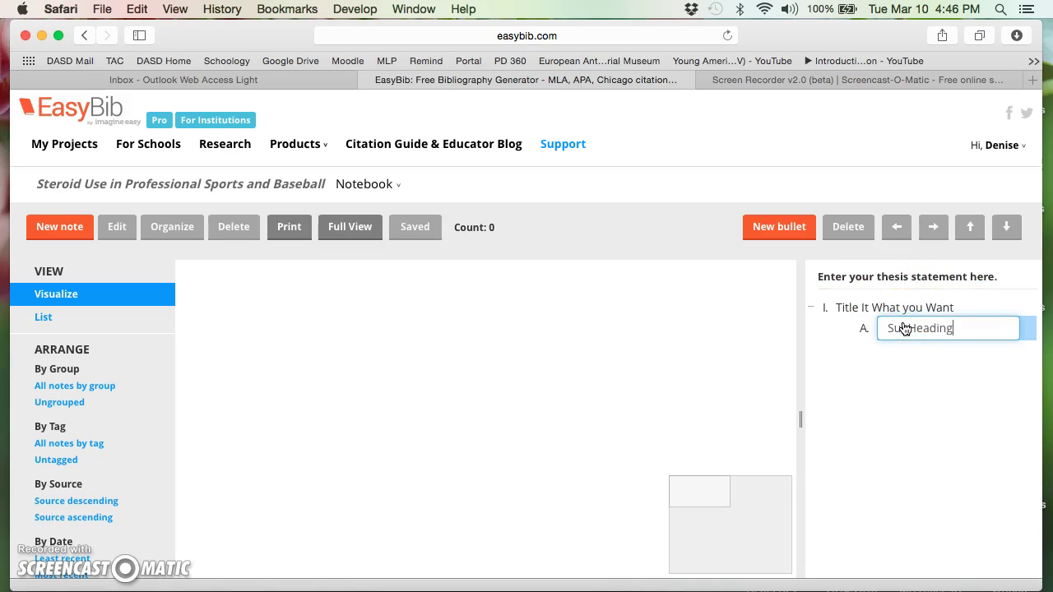
Finish editing the "SubHeading" sub-item in the outline and leave the outline entries deselected.
click(897, 393)
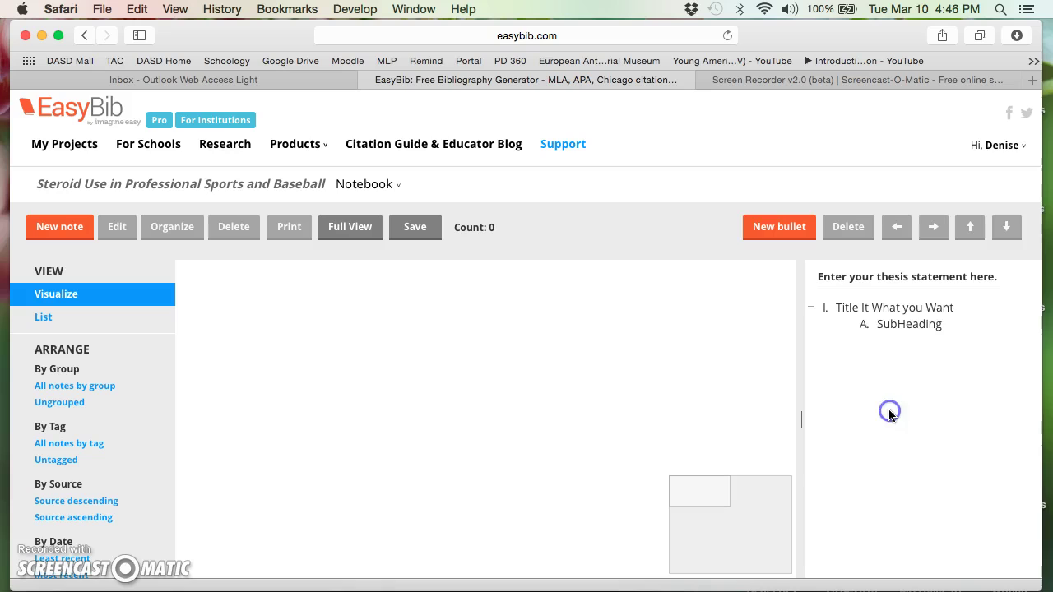
click(909, 308)
click(477, 395)
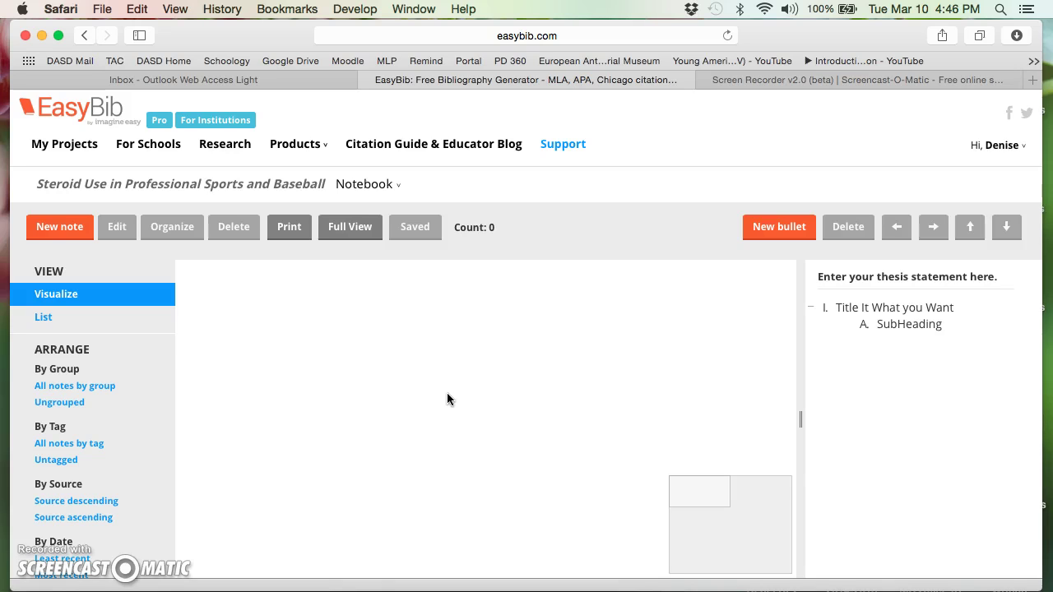
Start a new notebook note and title it "Background on Baseball and Steroids".
click(56, 227)
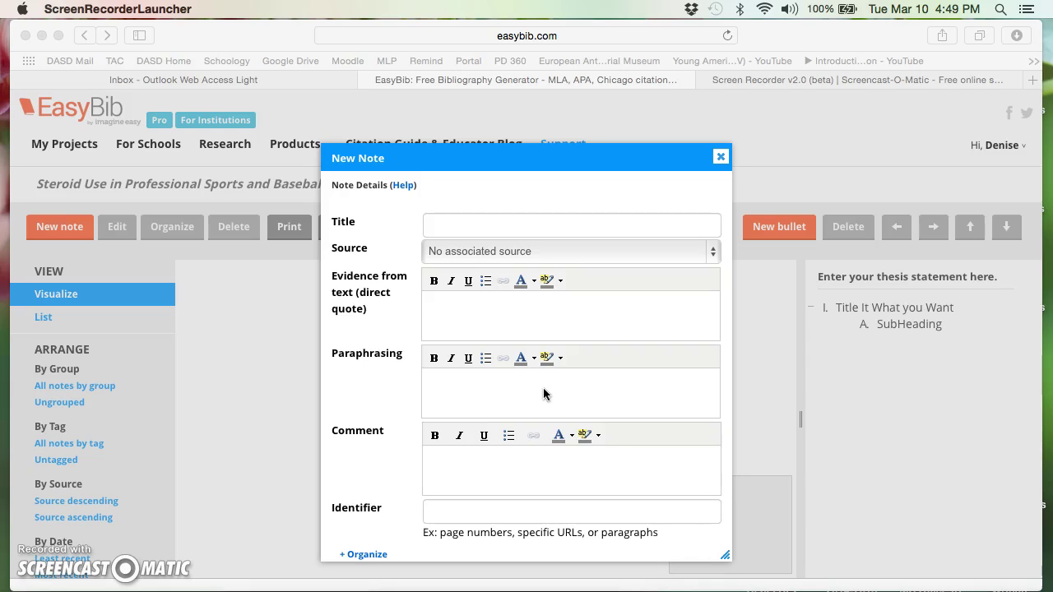
click(463, 228)
text(Background on Baseball a)
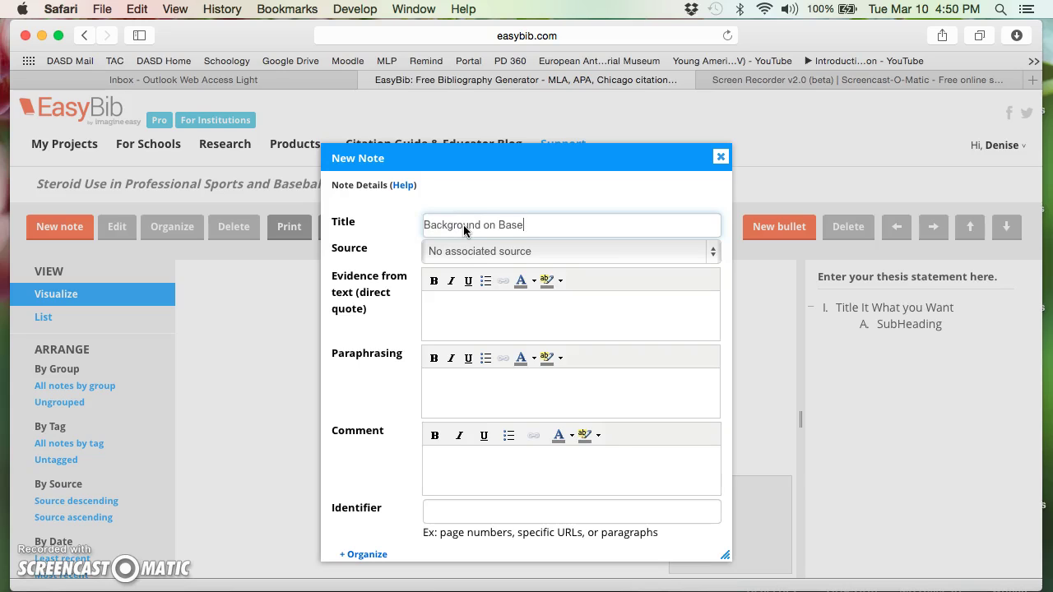
text(nd Steroids)
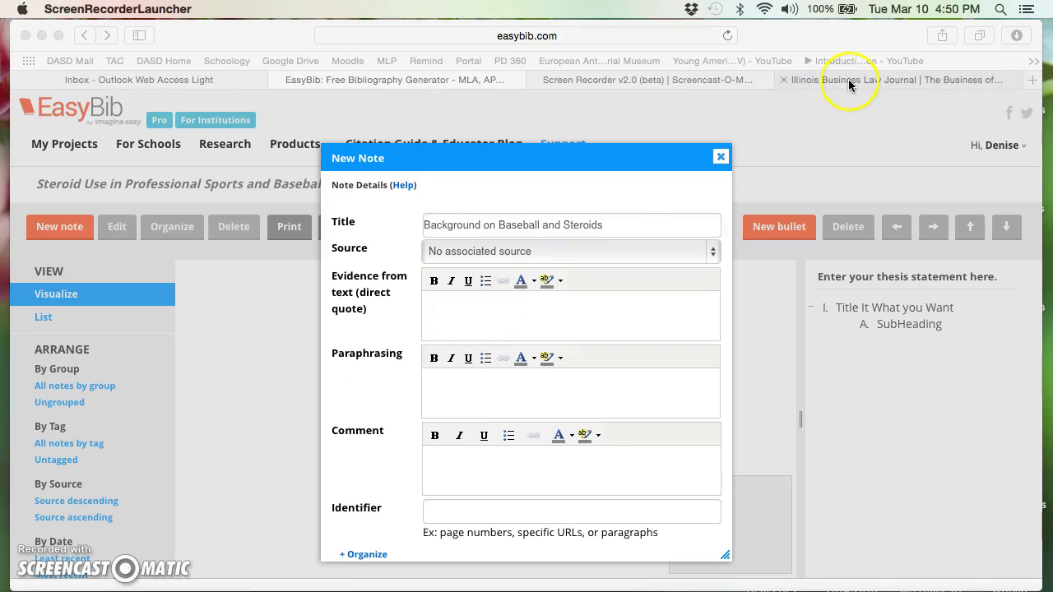
Copy the opening sentence of the law journal article's "Steroid Use and the Economic Impact on Players" section into the note's direct-quote evidence.
click(848, 79)
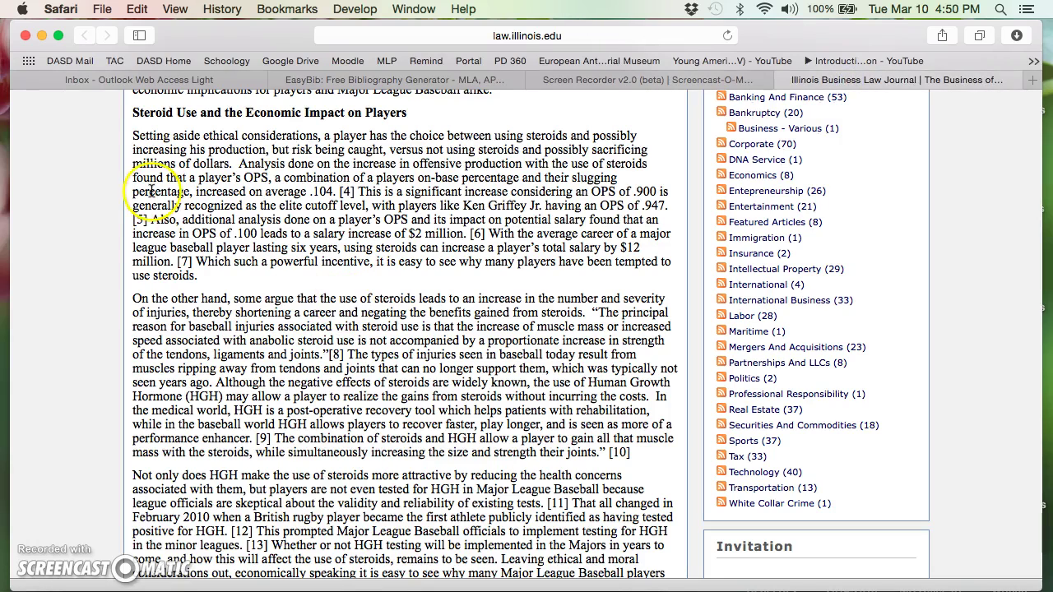
drag(133, 137, 236, 163)
key(super+c)
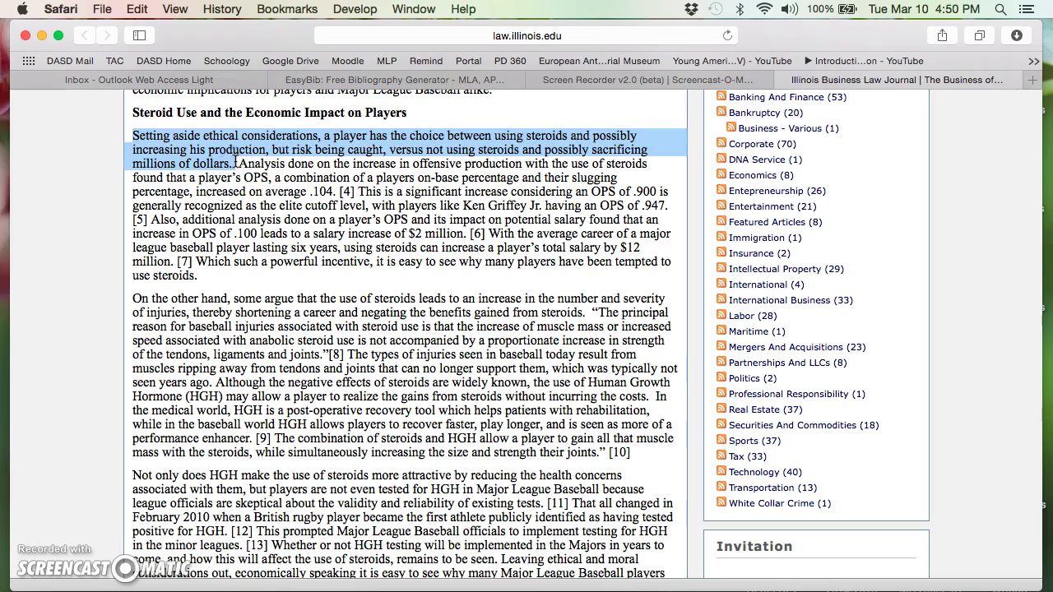
click(428, 80)
click(496, 327)
key(super+v)
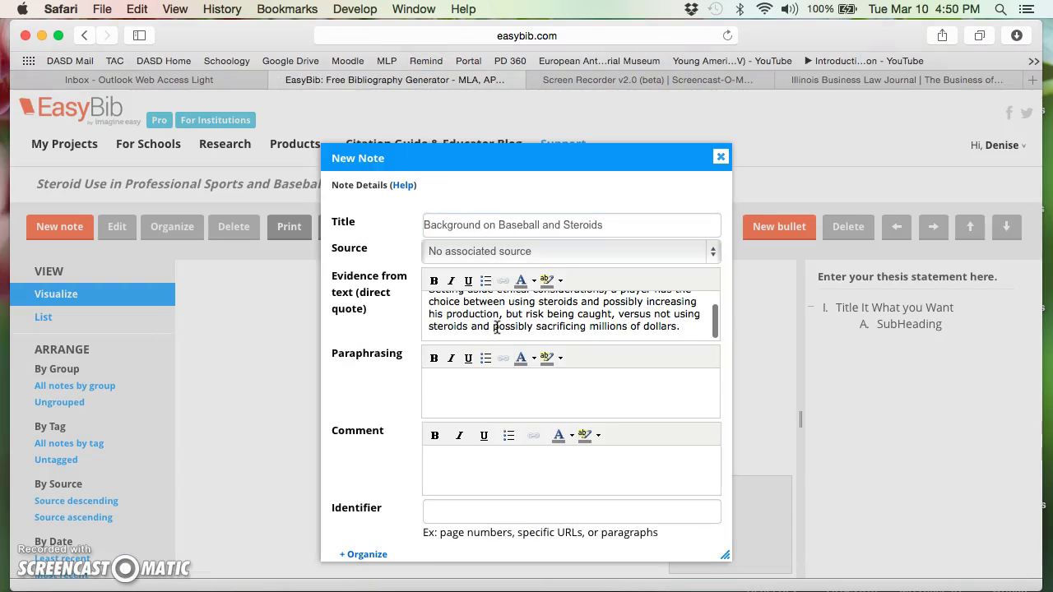
Associate the note with the "Illinois Business Law Journal" source.
drag(372, 310, 360, 292)
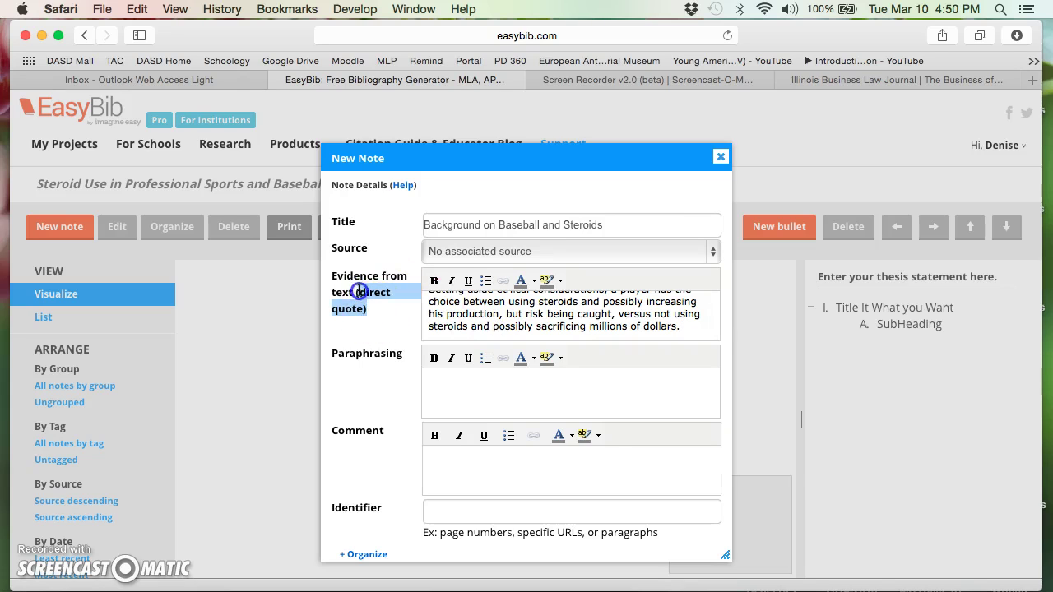
scroll(494, 315, up, 2)
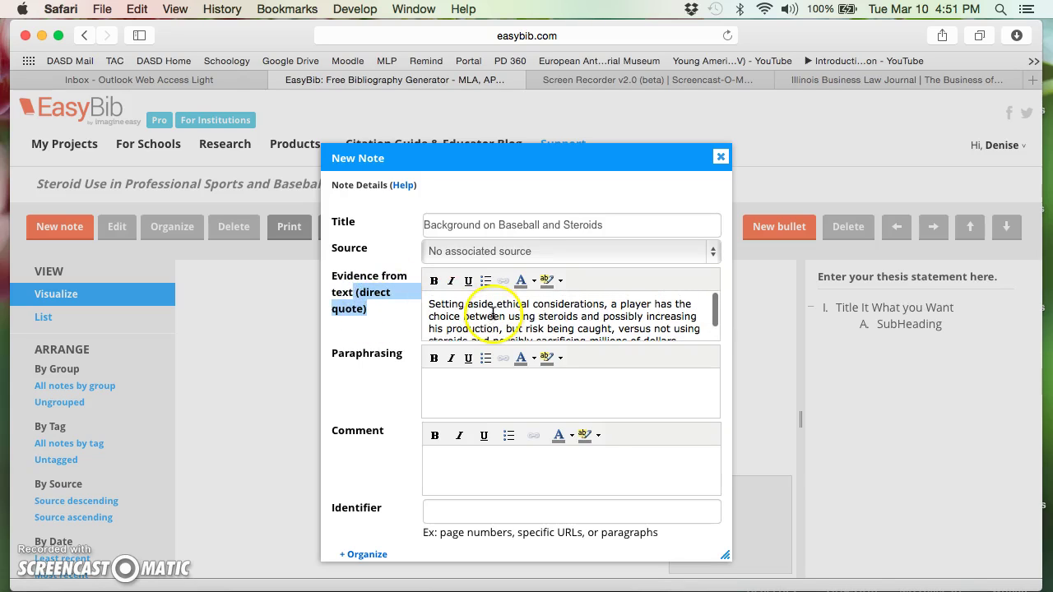
click(487, 249)
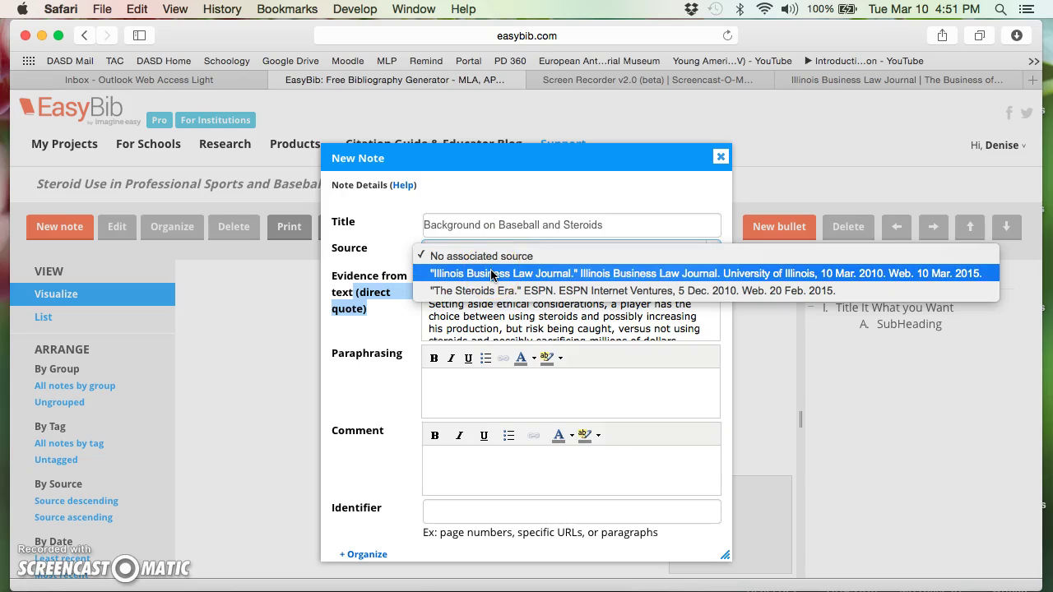
click(490, 274)
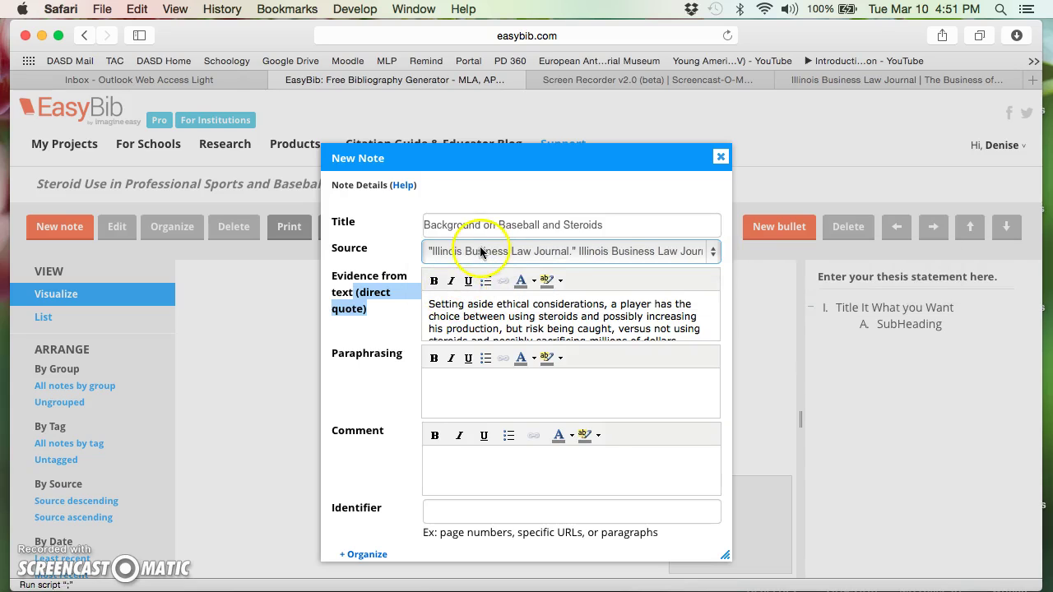
Save the new note with its paraphrasing, comment and identifier left empty.
click(389, 348)
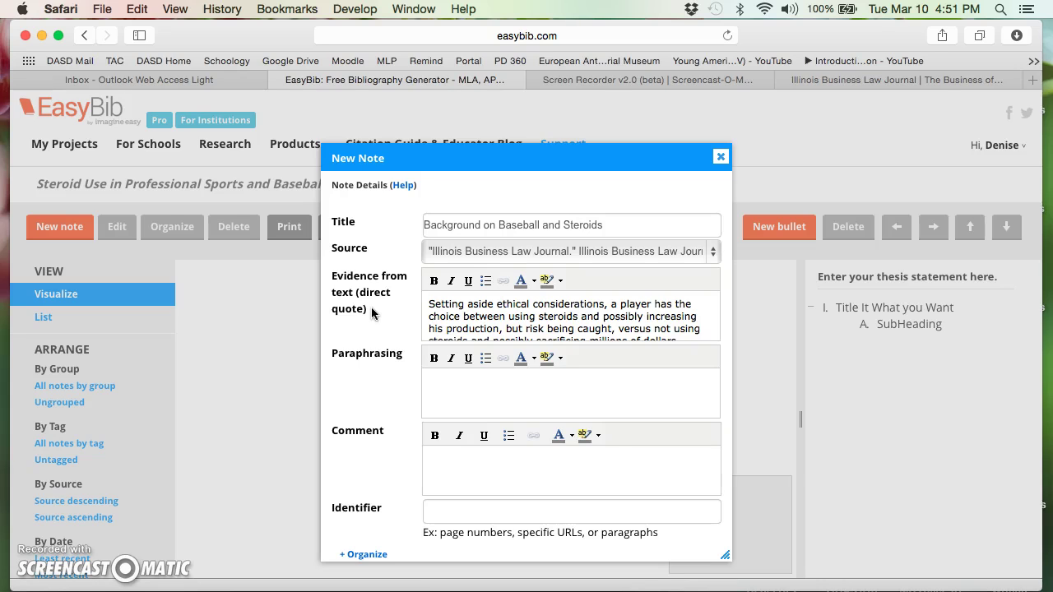
triple_click(381, 355)
click(386, 378)
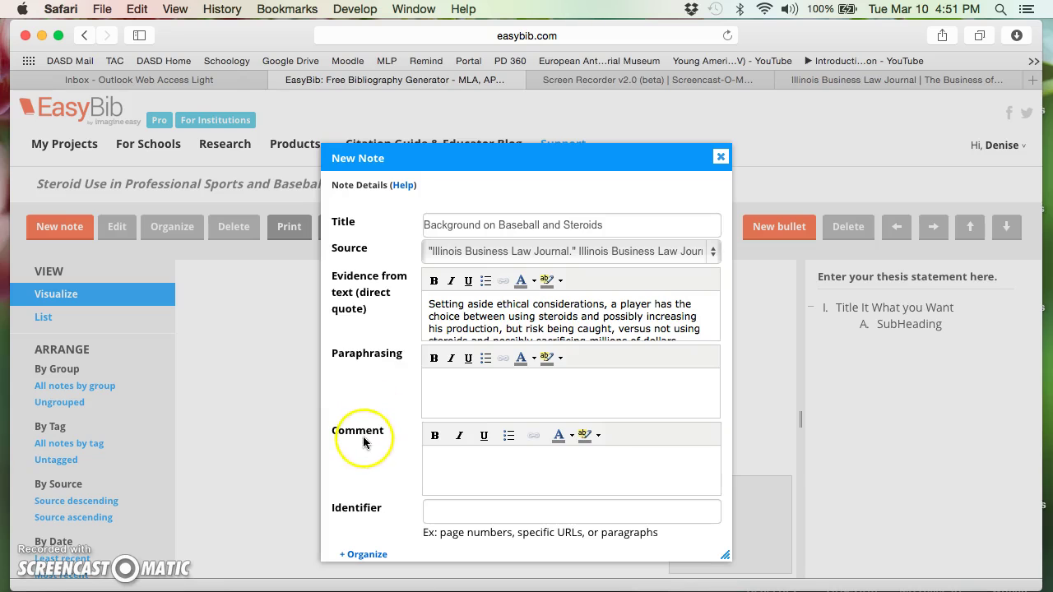
scroll(487, 459, down, 2)
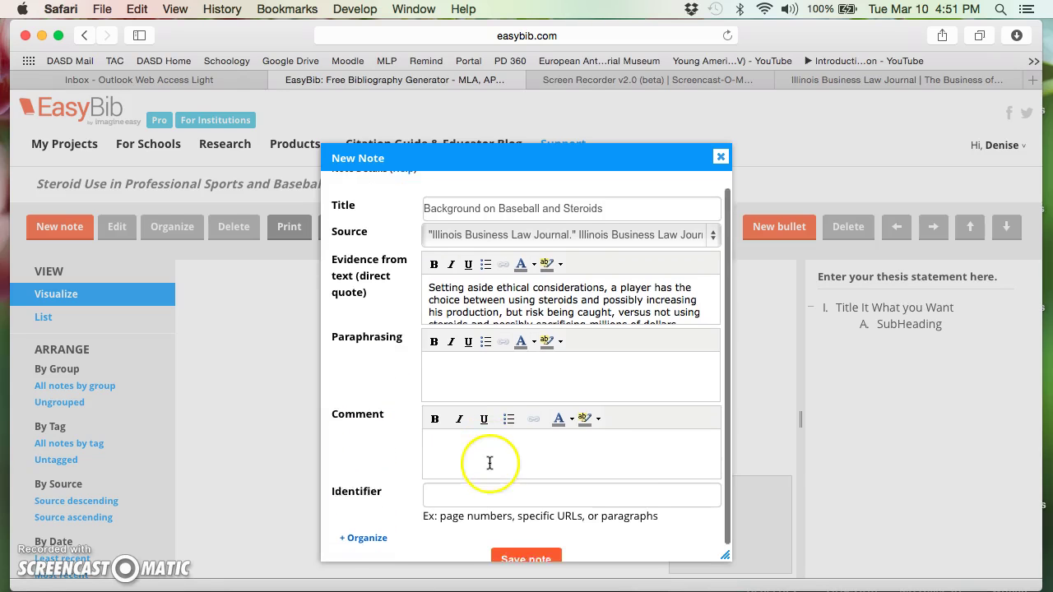
click(525, 542)
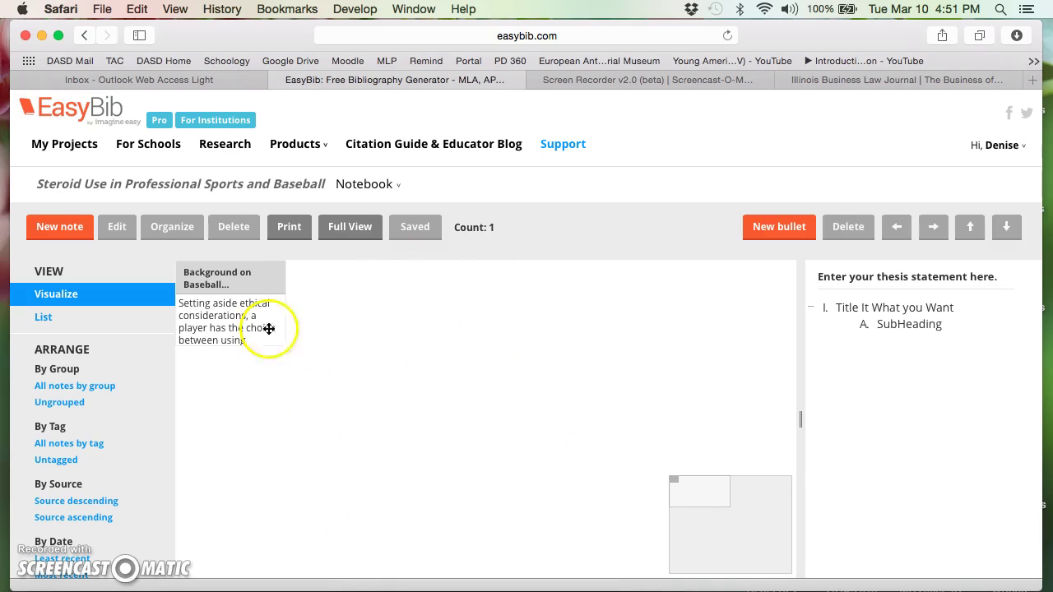
Add the "Background on Baseball and Steroids" note to the outline under the heading "Title It What you Want".
click(223, 275)
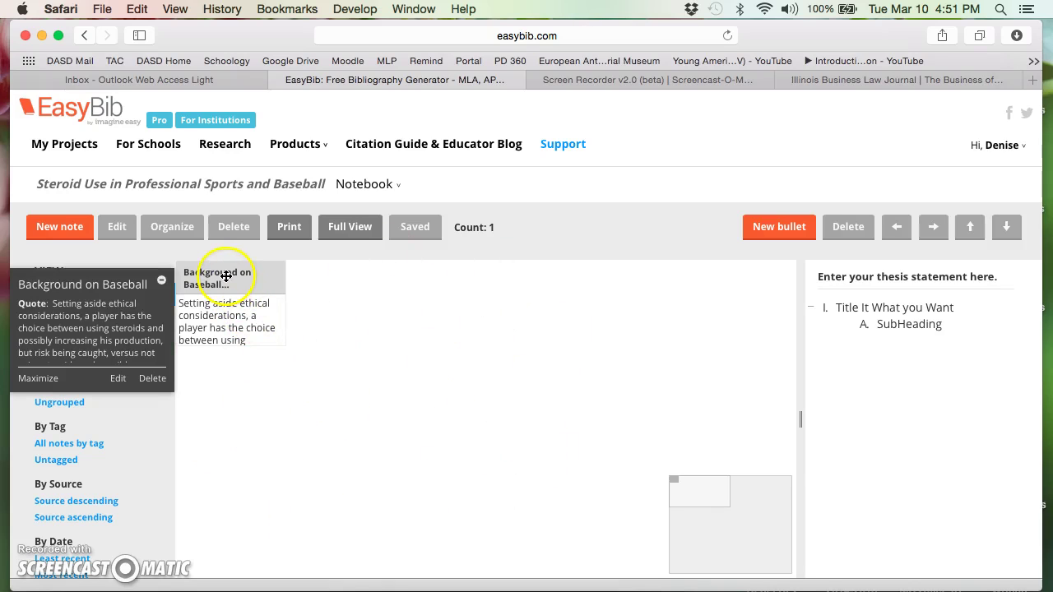
click(216, 278)
drag(215, 278, 872, 307)
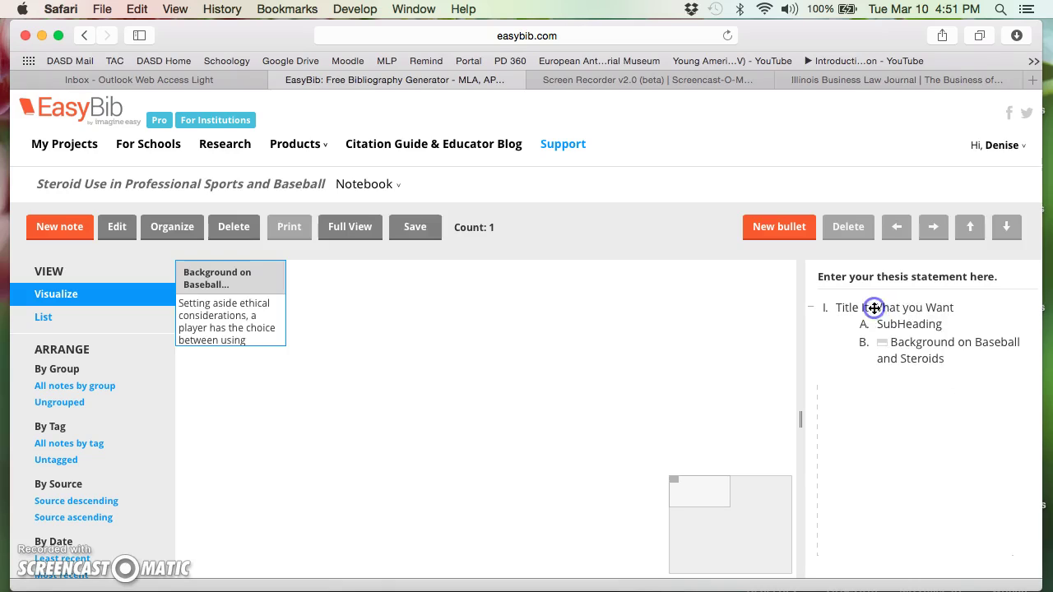
Try moving the "Background on Baseball and Steroids" outline entry above "SubHeading" and changing its indent level.
click(915, 351)
click(970, 235)
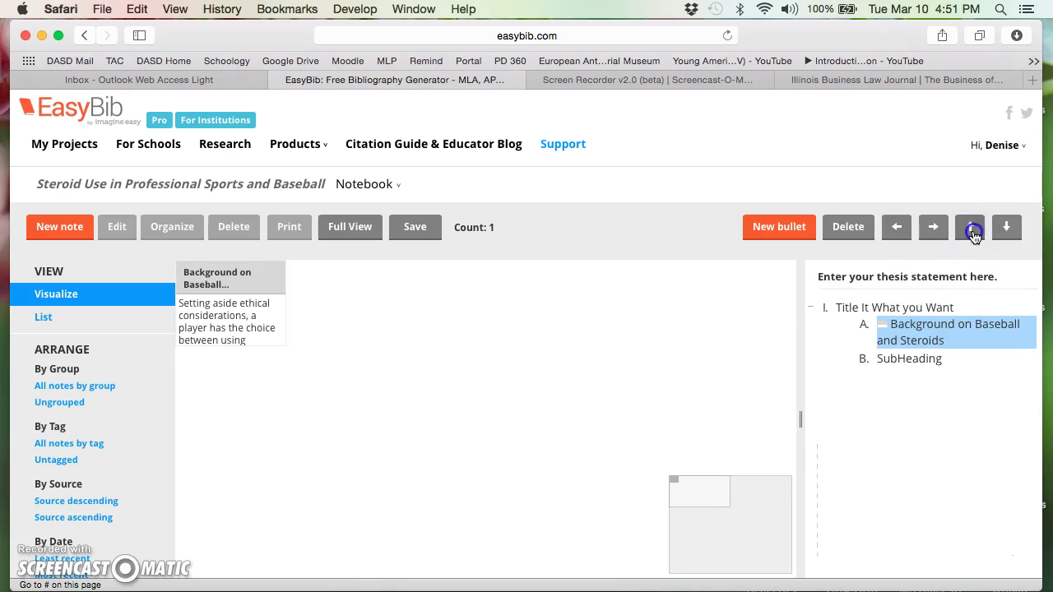
click(897, 228)
click(933, 227)
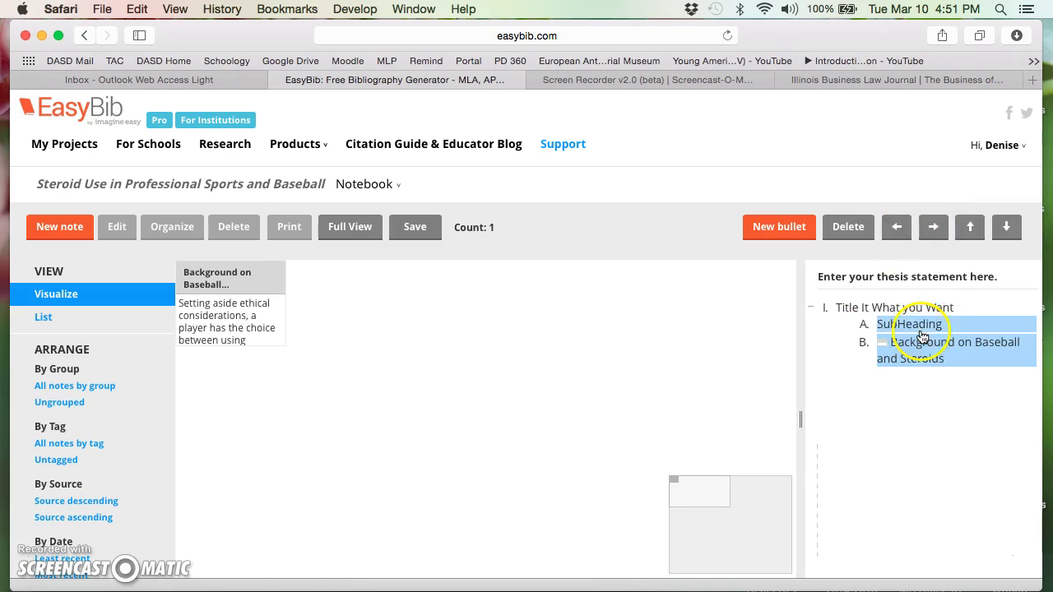
Place the "Background on Baseball and Steroids" entry above "SubHeading" as the first sub-item of "Title It What you Want".
click(970, 232)
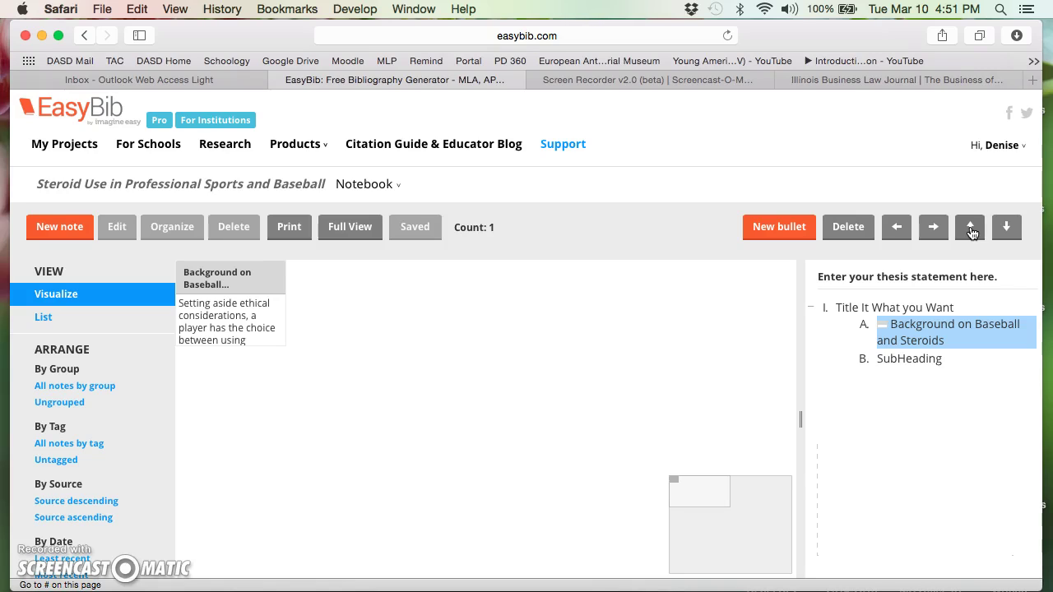
click(1005, 229)
click(970, 229)
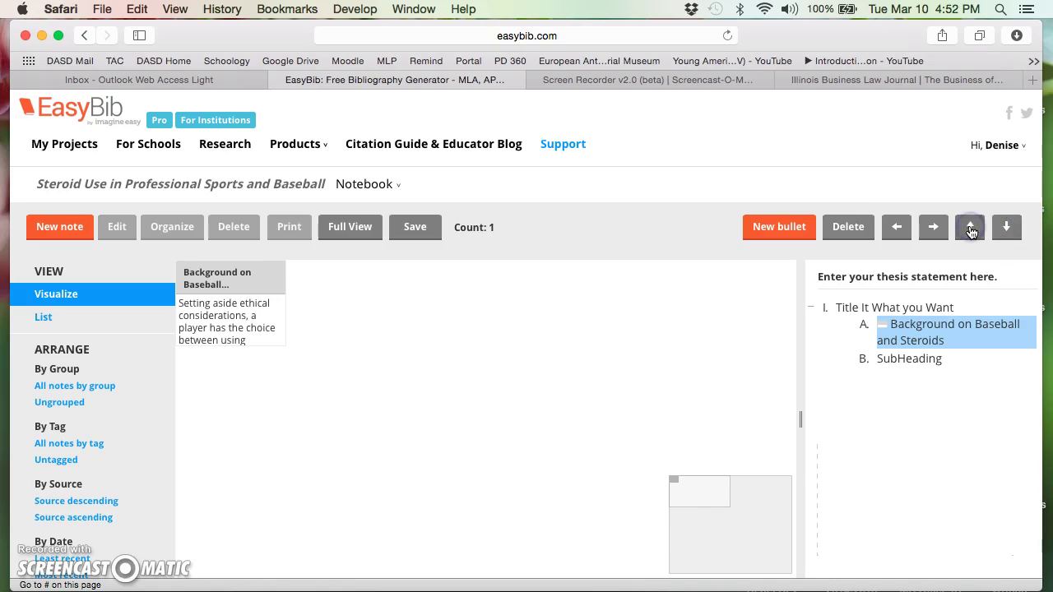